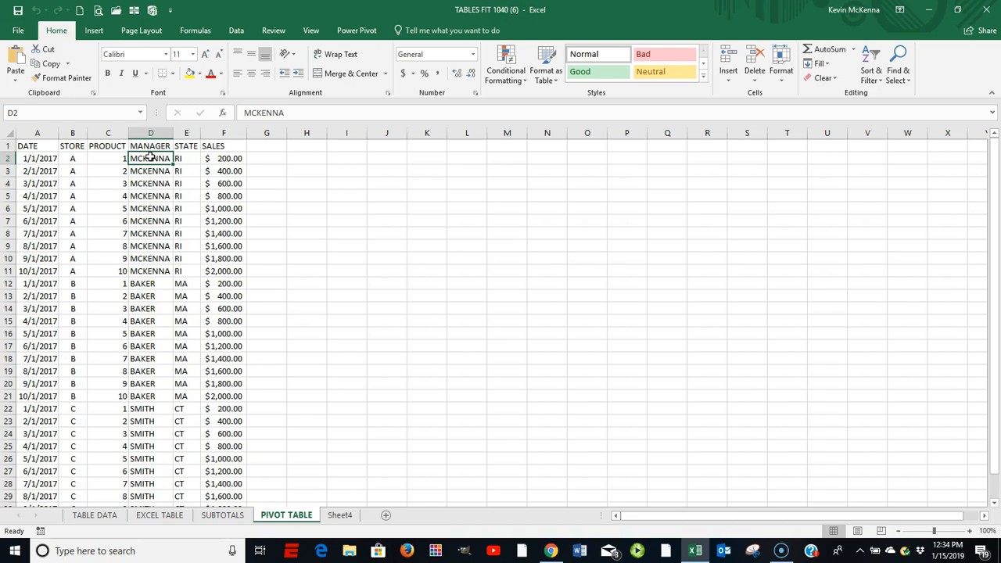
Step: Convert the sales data range A1:F31 on the PIVOT TABLE sheet into an Excel table with headers
key(ctrl+t)
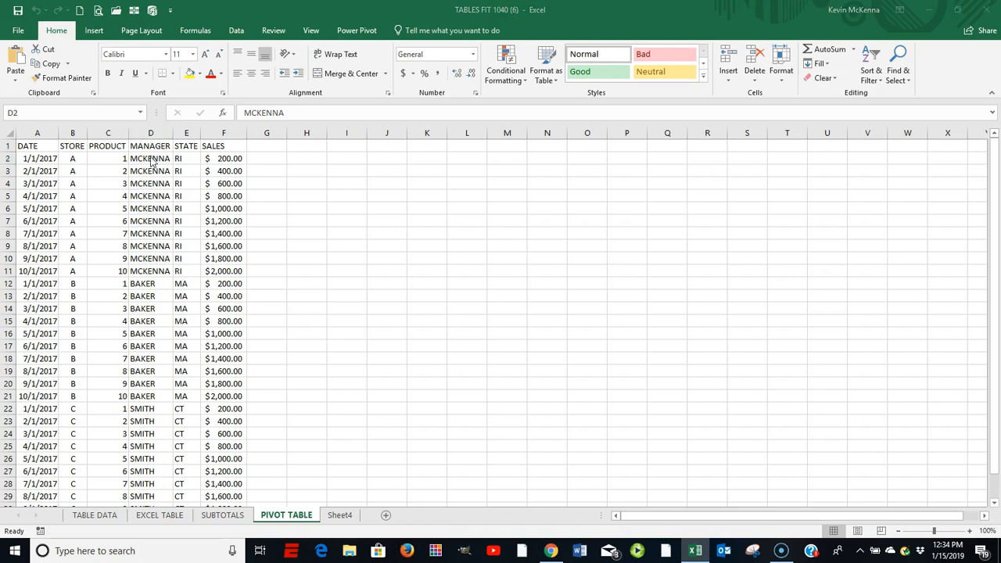
click(145, 159)
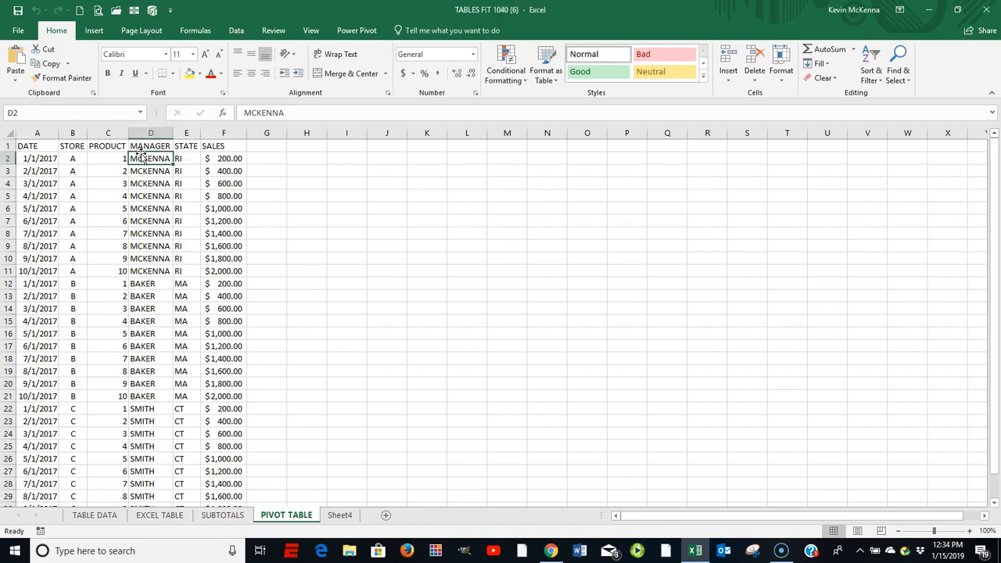
click(144, 158)
key(ctrl+t)
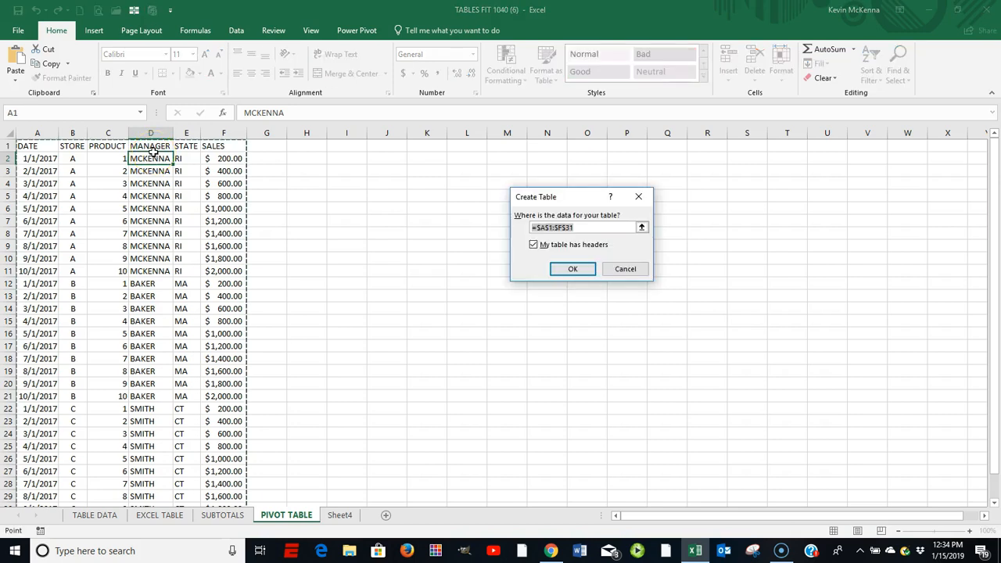
click(574, 269)
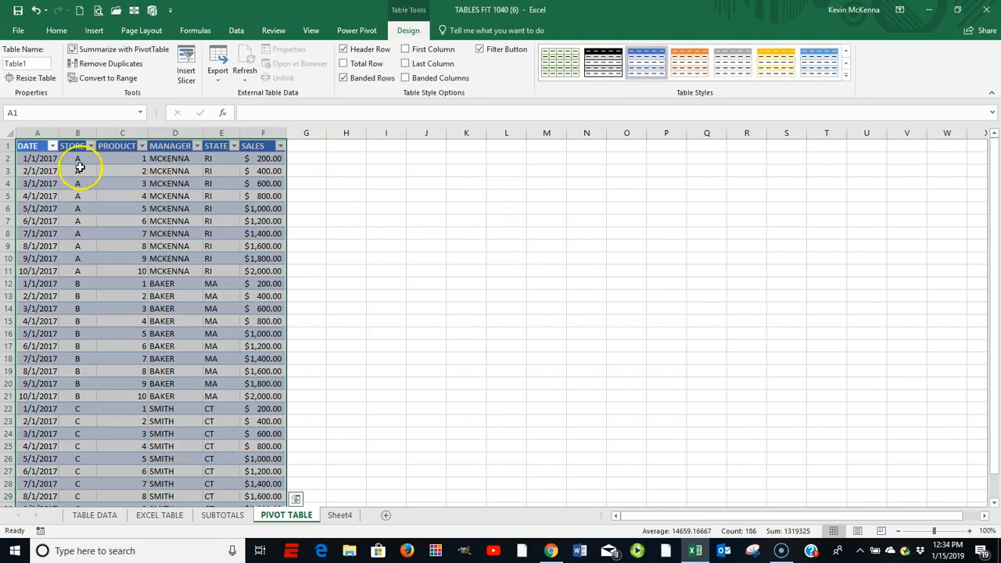
Step: Rename the new sales table with the author's first name in capital letters
double_click(37, 62)
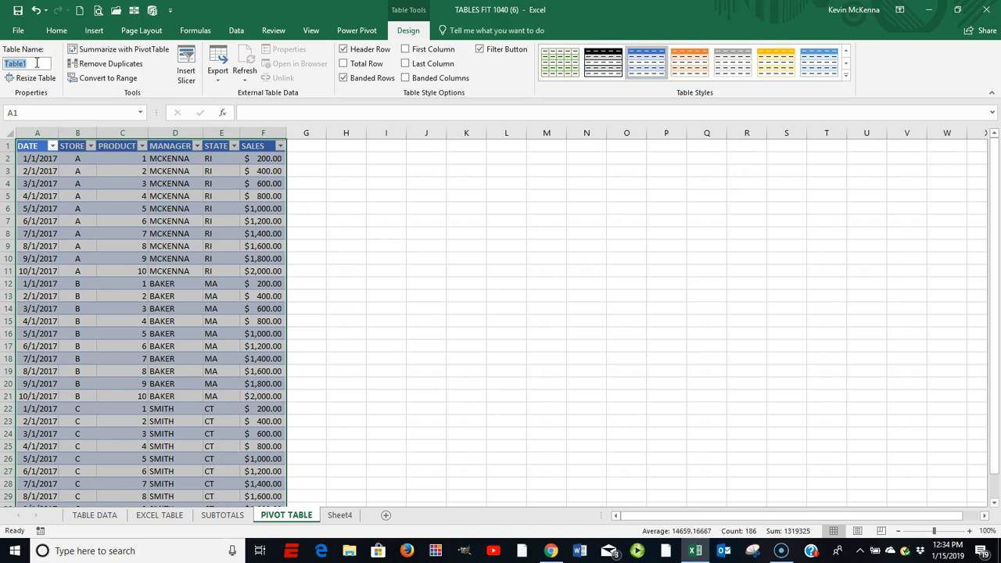
text(KEVIN)
key(Return)
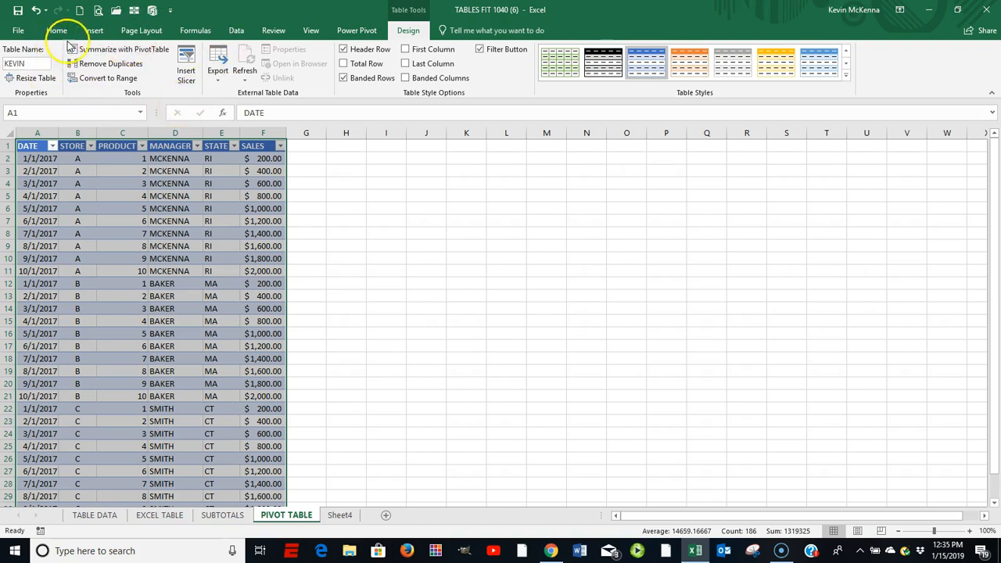
Step: Create a PivotTable from the renamed sales table on a new worksheet
click(94, 31)
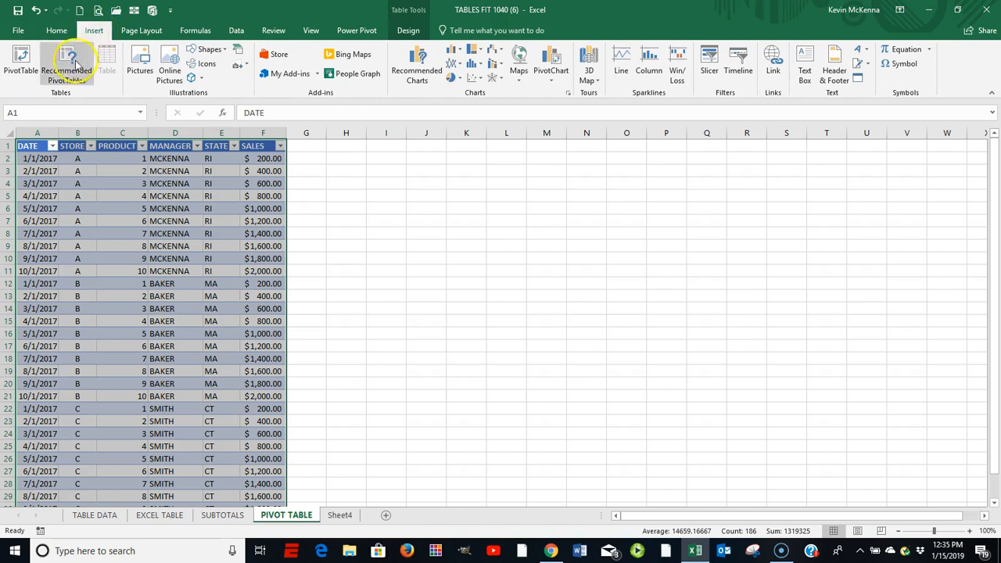
click(22, 59)
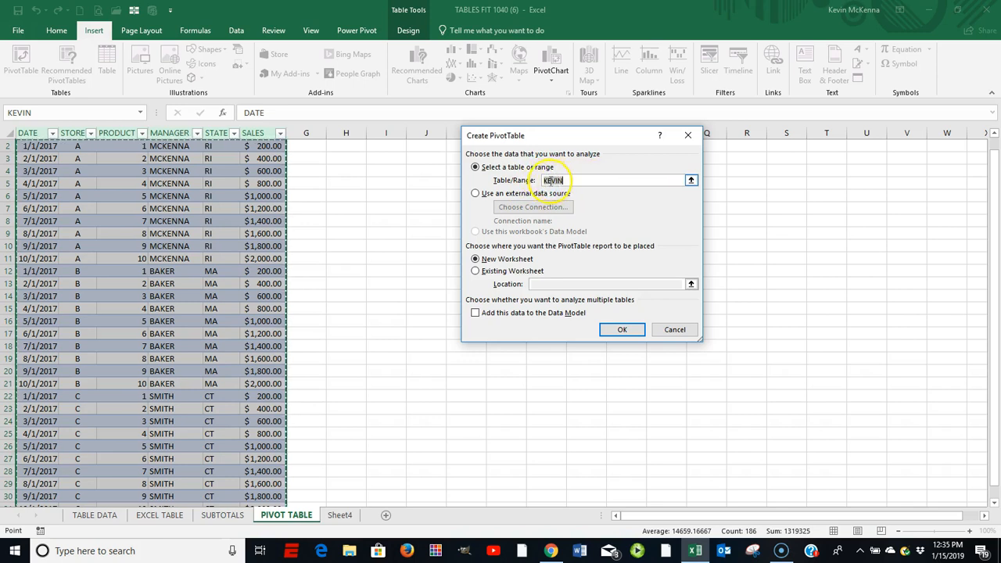
click(623, 329)
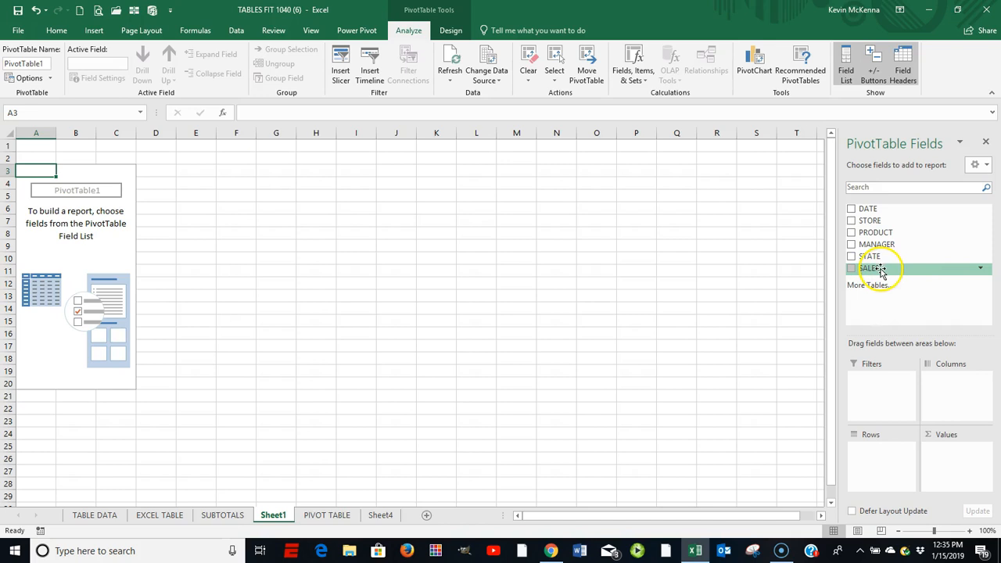
Step: Add SALES to the PivotTable's values and DATE to its rows
mouse_move(887, 269)
mouse_down()
mouse_move(905, 283)
mouse_move(954, 420)
mouse_move(956, 460)
mouse_up()
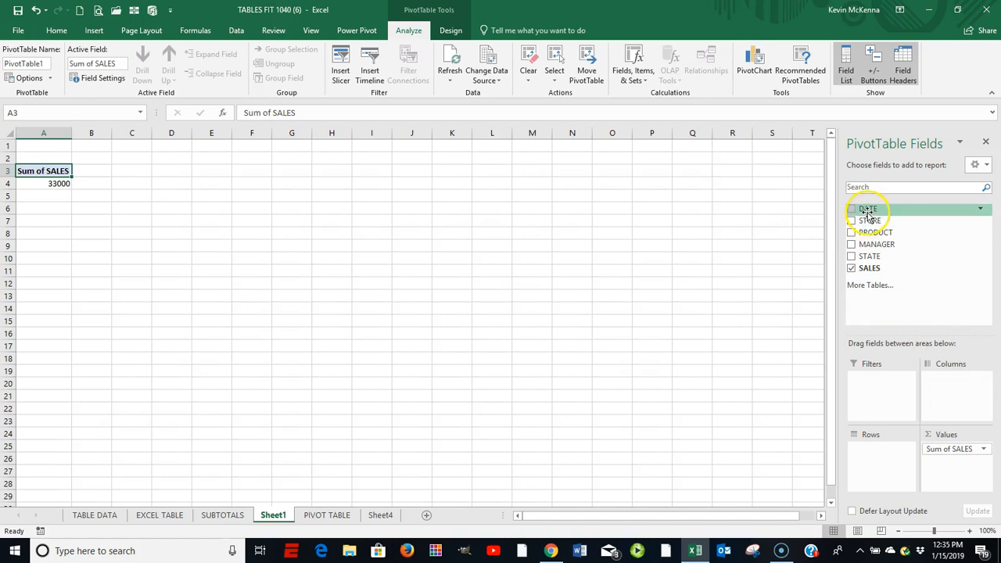
drag(868, 210, 877, 463)
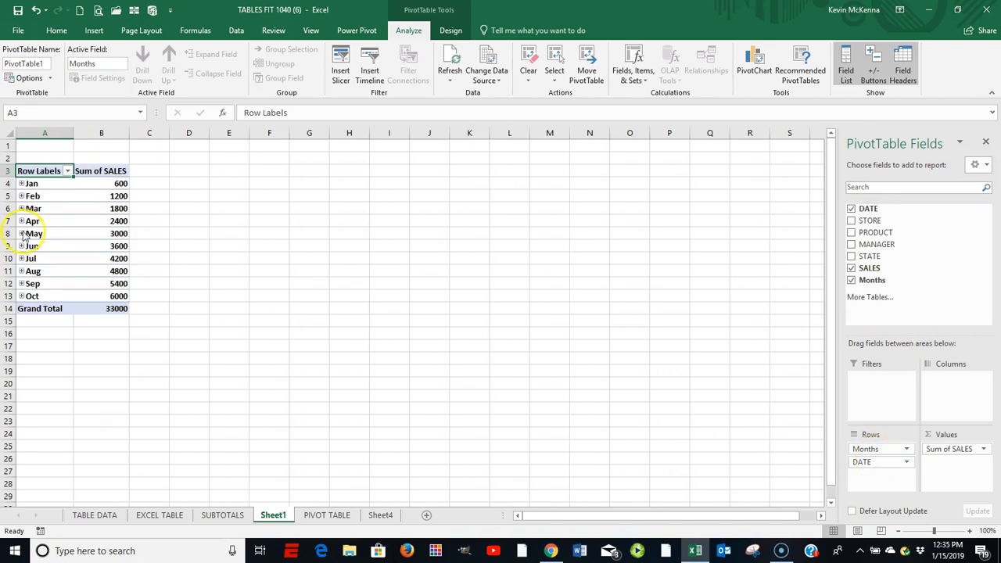
Step: Group the PivotTable's date rows by Days, Months, Quarters and Years
click(36, 182)
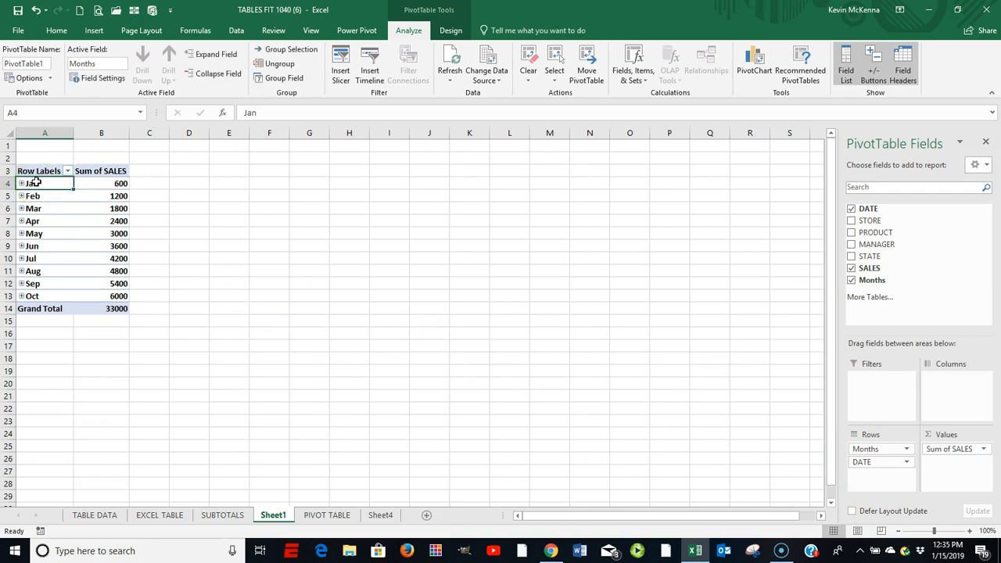
click(31, 183)
right_click(31, 183)
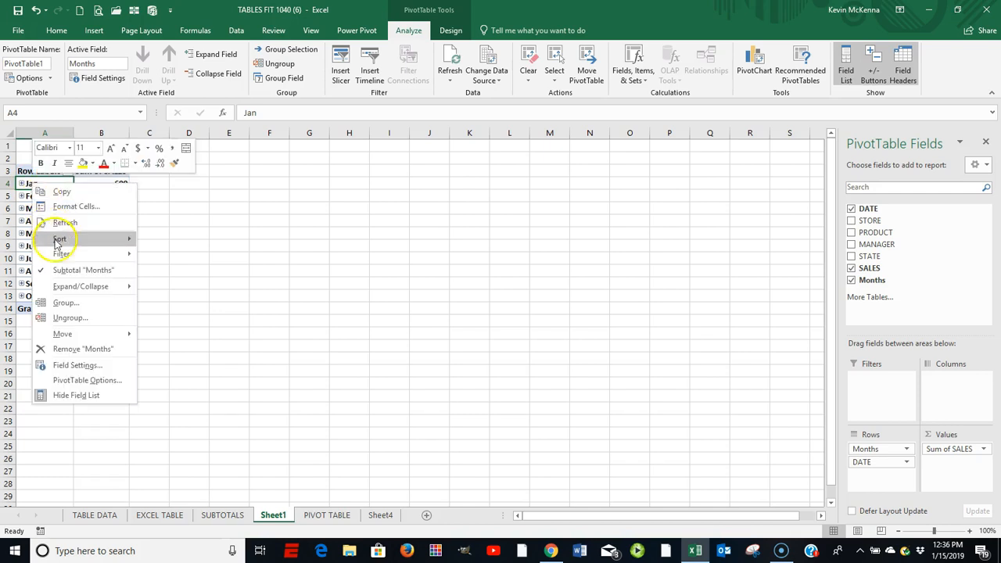
click(62, 302)
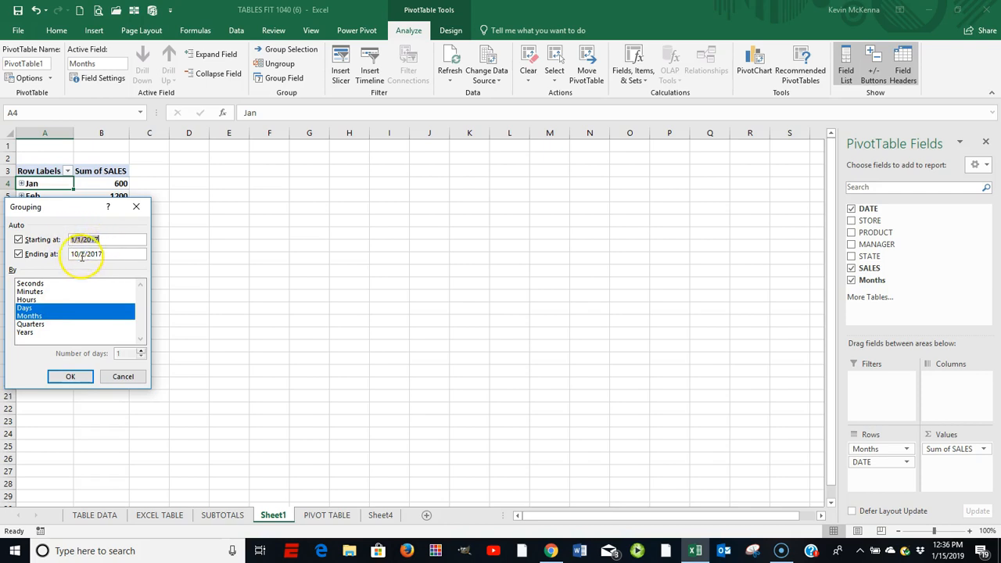
click(35, 325)
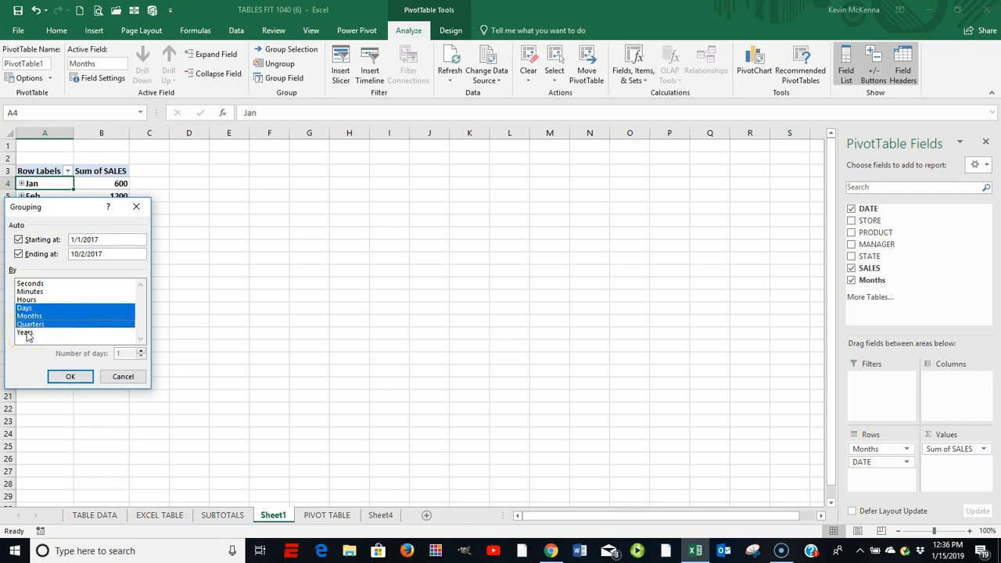
click(27, 333)
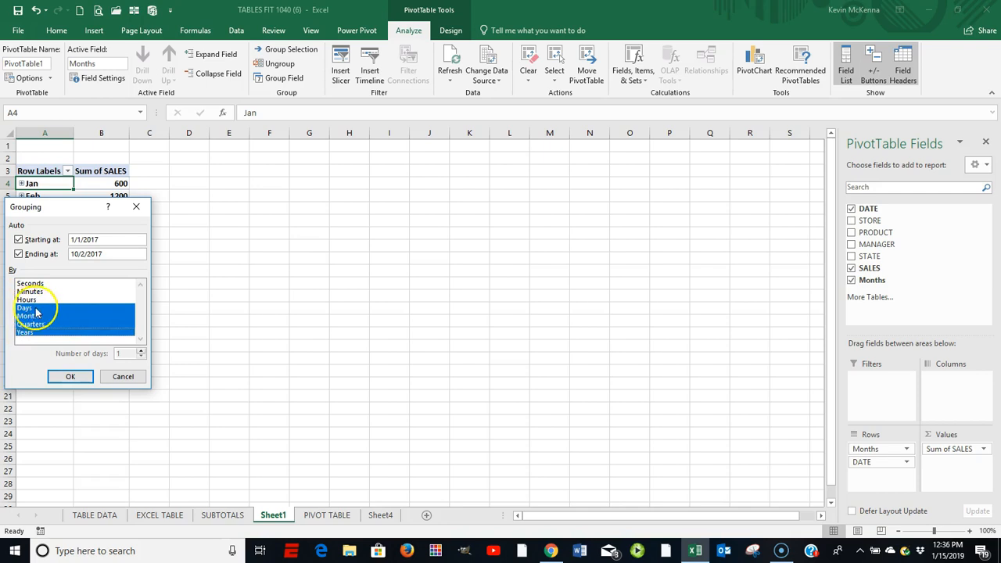
click(70, 376)
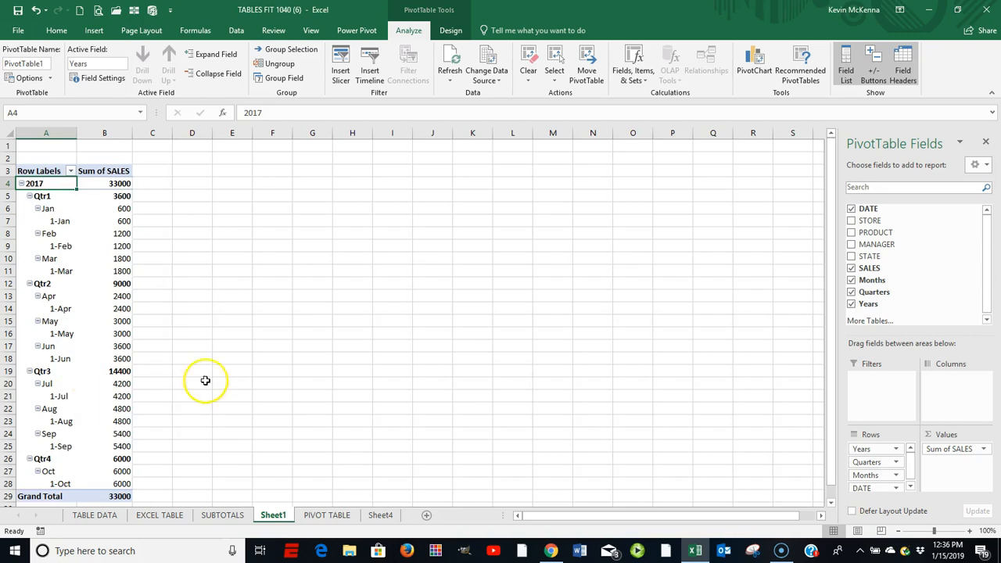
Step: Rearrange the PivotTable's date fields by removing DATE from the rows, making Years a filter and placing Months in the columns
click(911, 487)
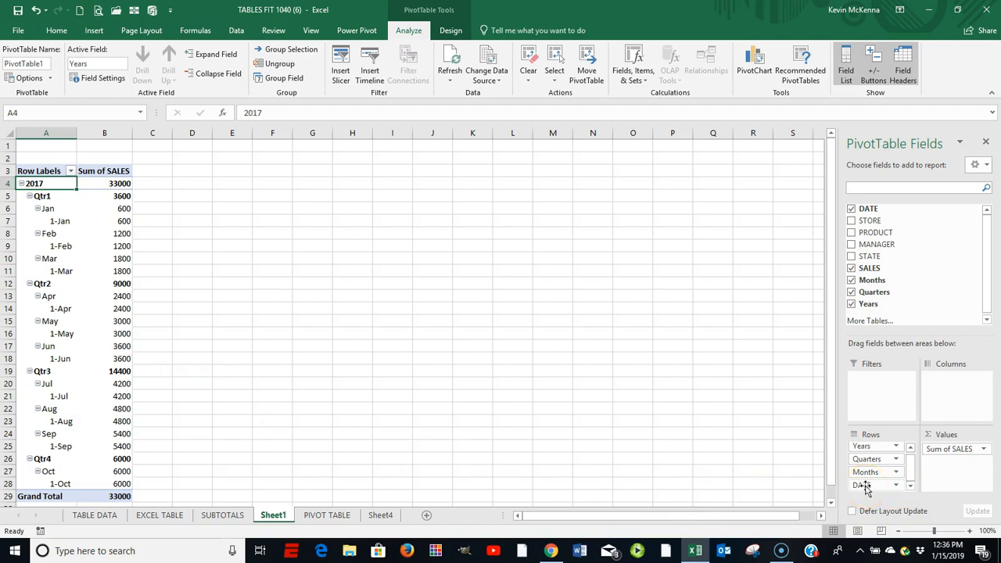
drag(870, 485, 742, 464)
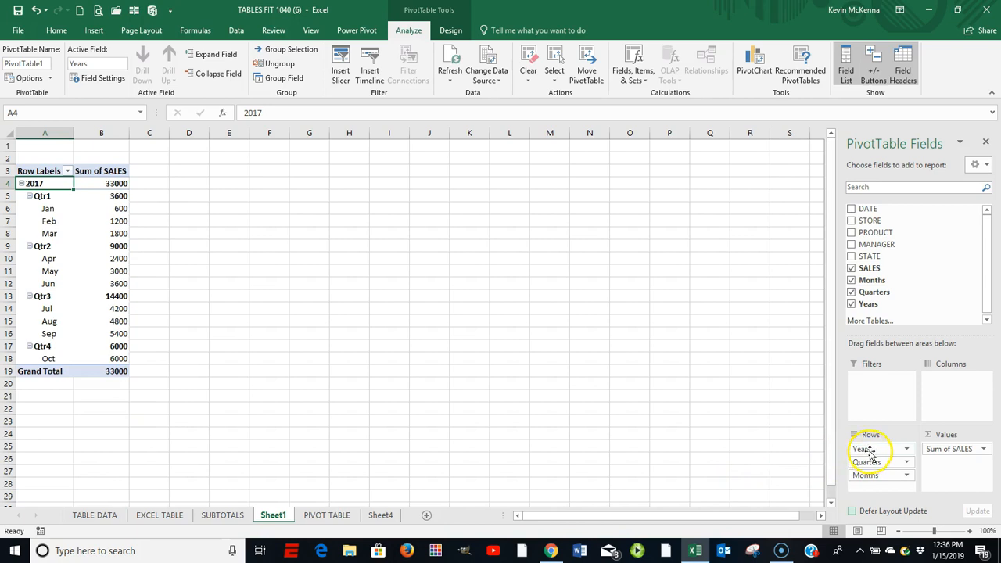
drag(867, 451, 868, 381)
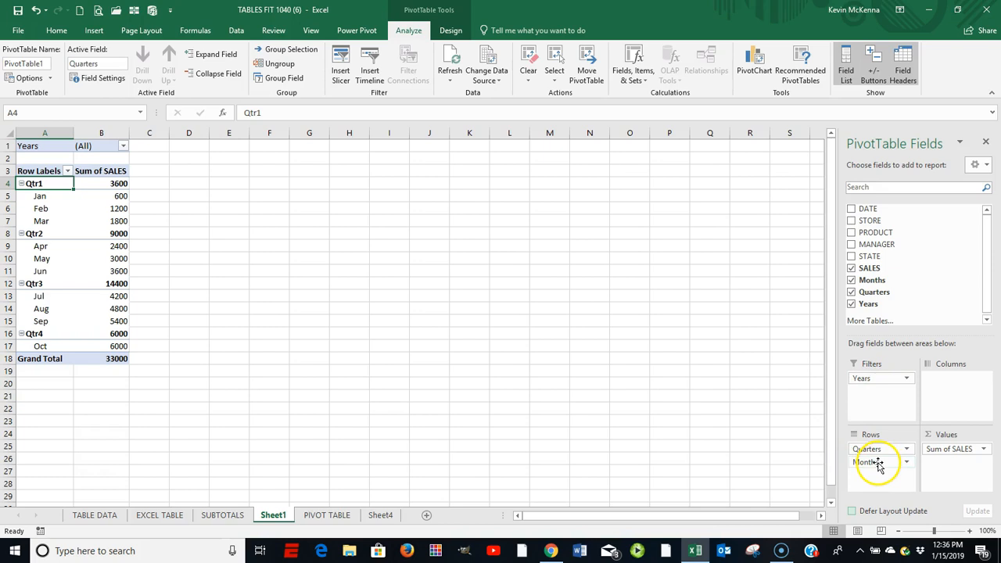
drag(874, 465, 950, 383)
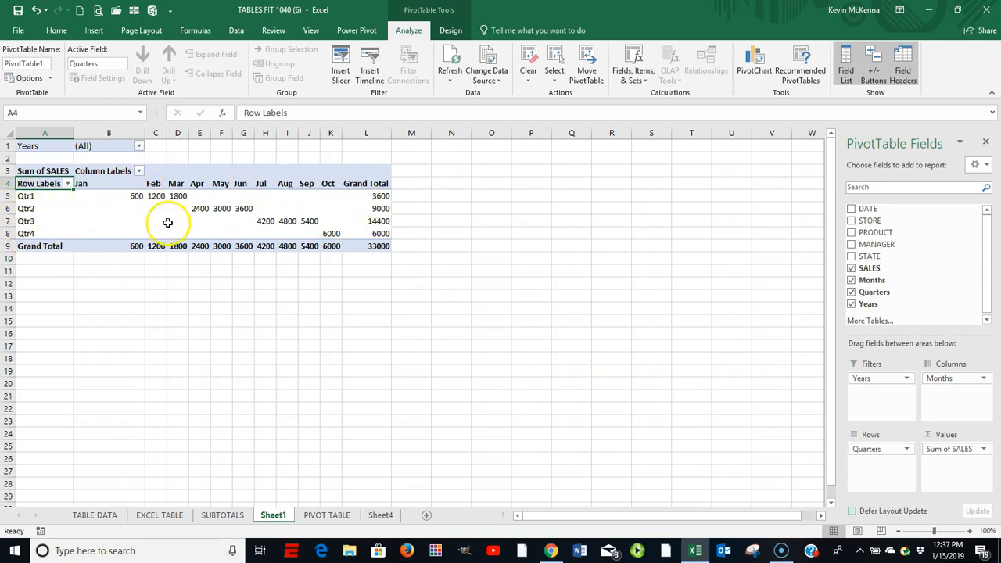
Step: Change the PivotTable's report layout to tabular form
mouse_move(287, 219)
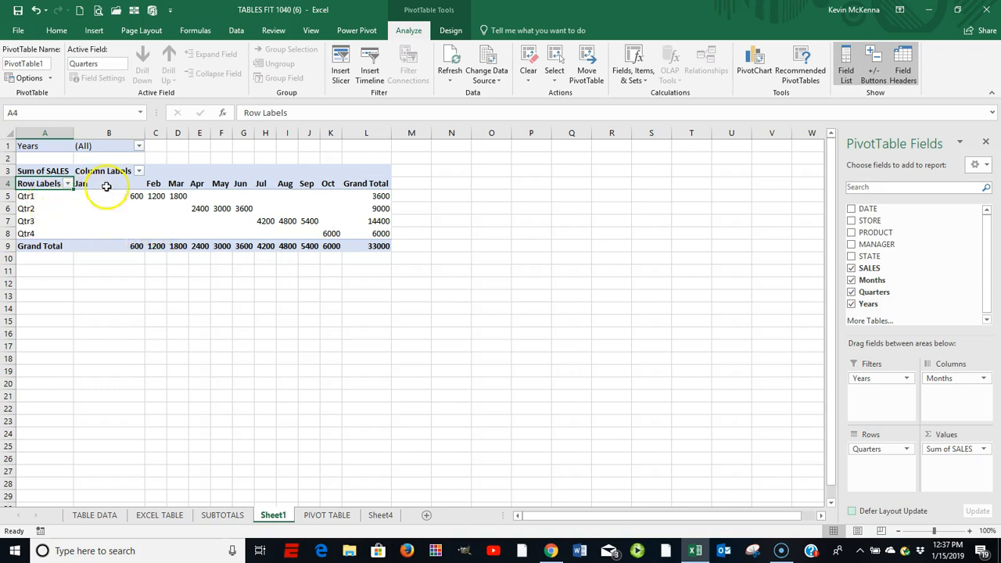
click(450, 32)
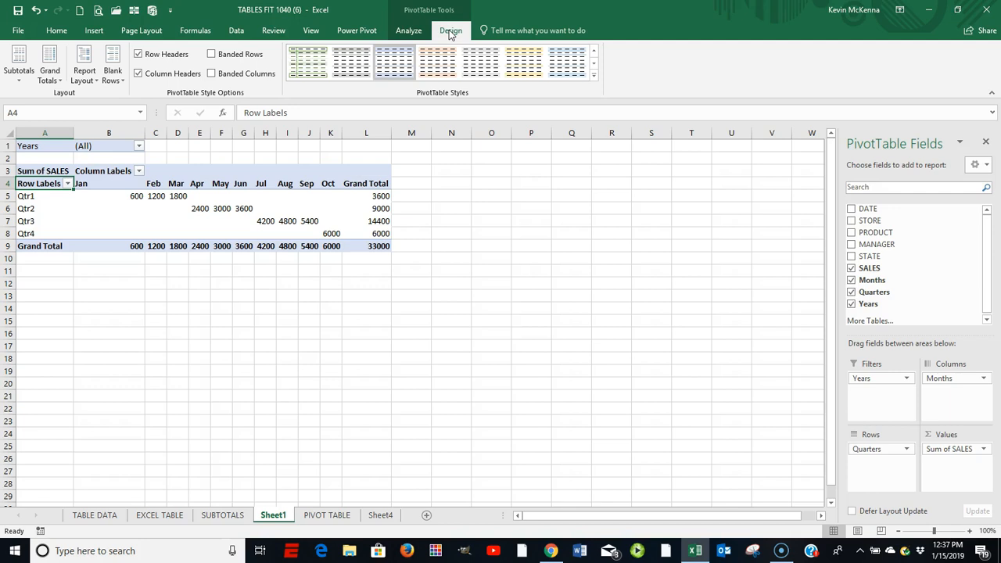
click(97, 84)
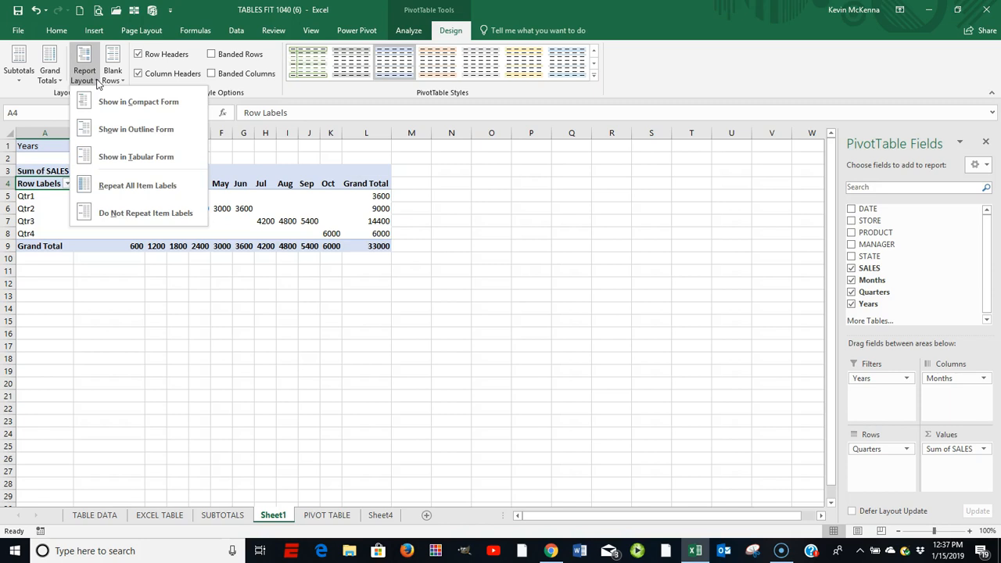
click(119, 161)
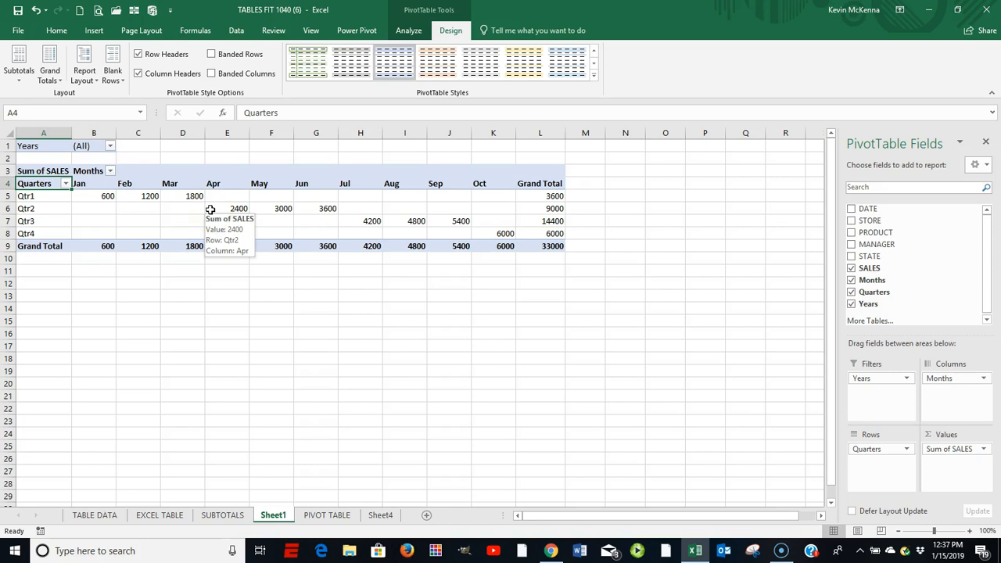
Step: Format the PivotTable's summed sales values as Accounting with 0 decimal places
click(101, 195)
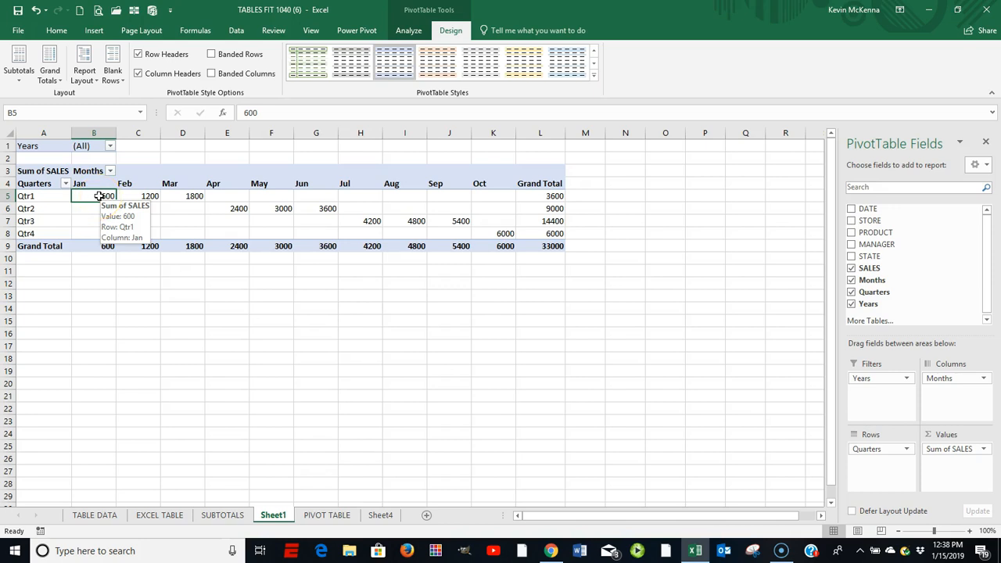
right_click(99, 196)
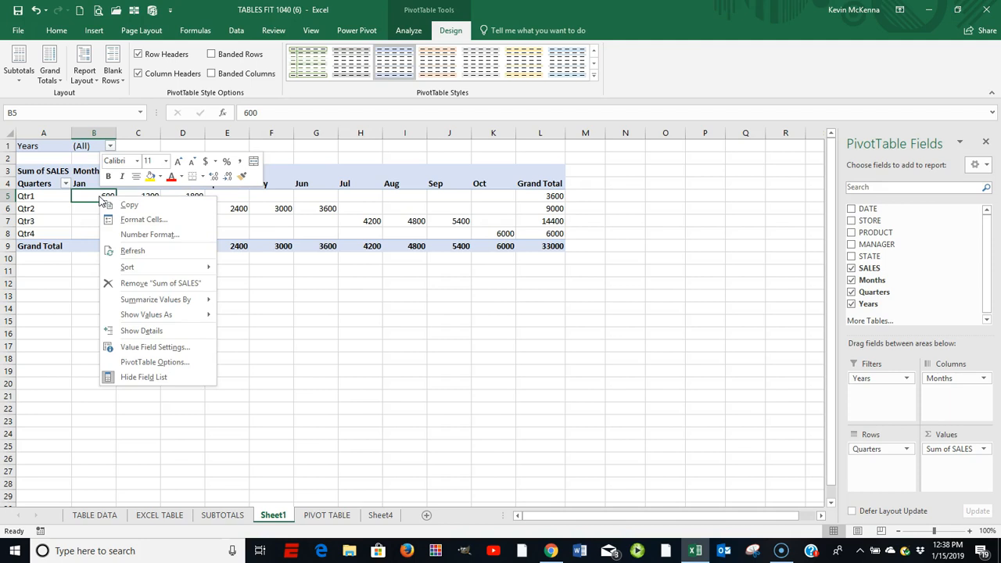
click(143, 221)
click(145, 234)
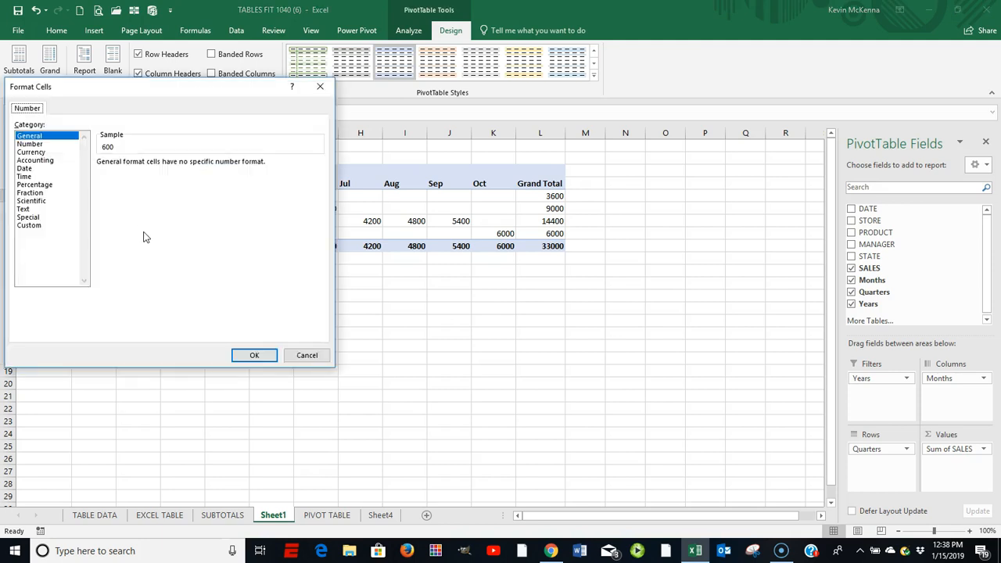
click(44, 161)
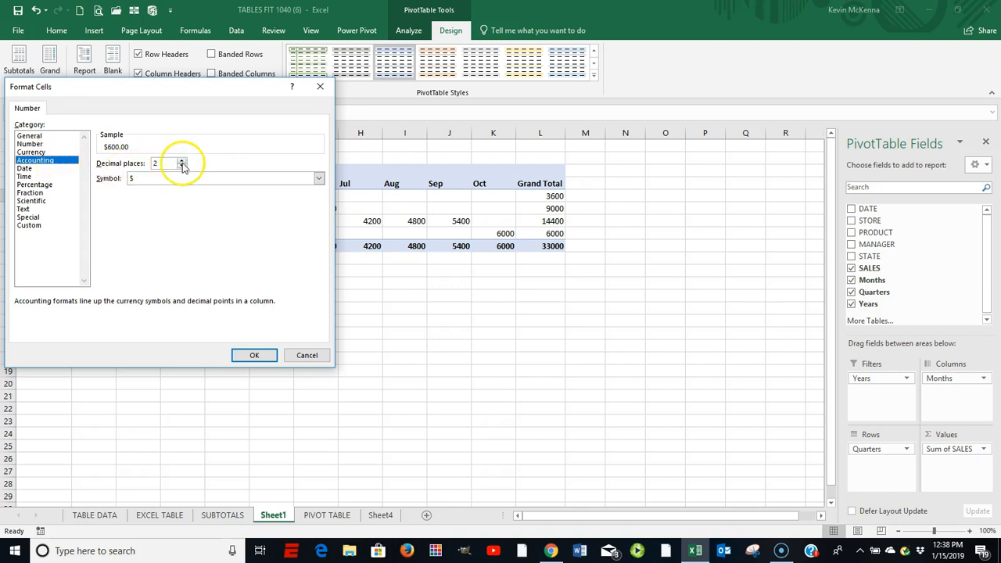
drag(161, 163, 150, 163)
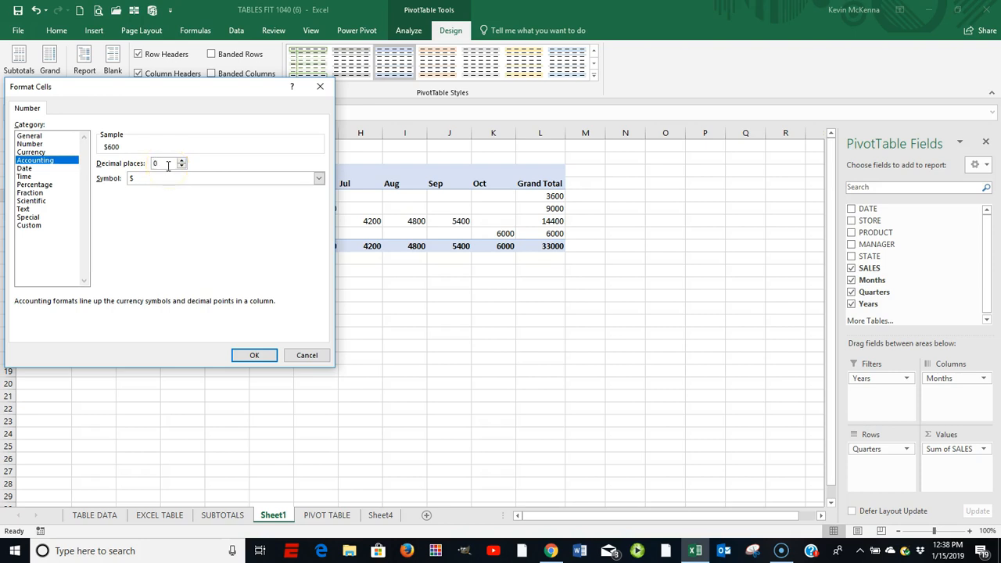
text(0)
click(253, 357)
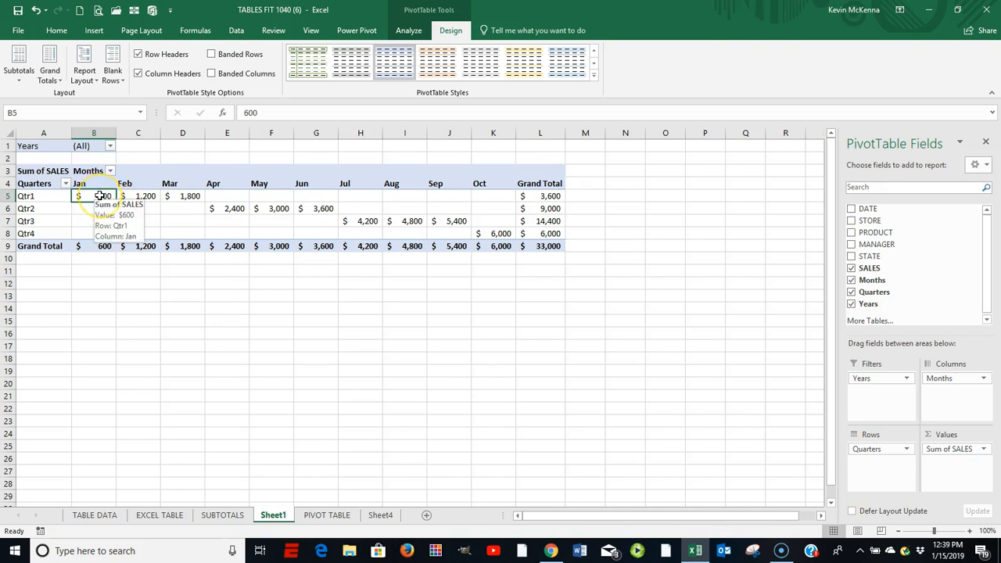
Step: Insert slicers for MANAGER and Quarters and place them side by side beyond the PivotTable's Grand Total column
click(411, 32)
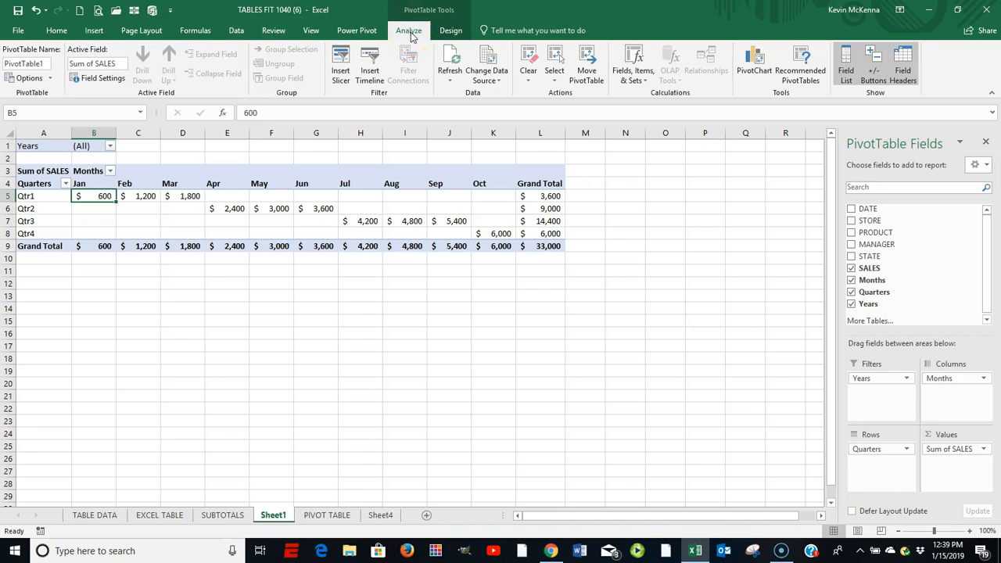
click(342, 60)
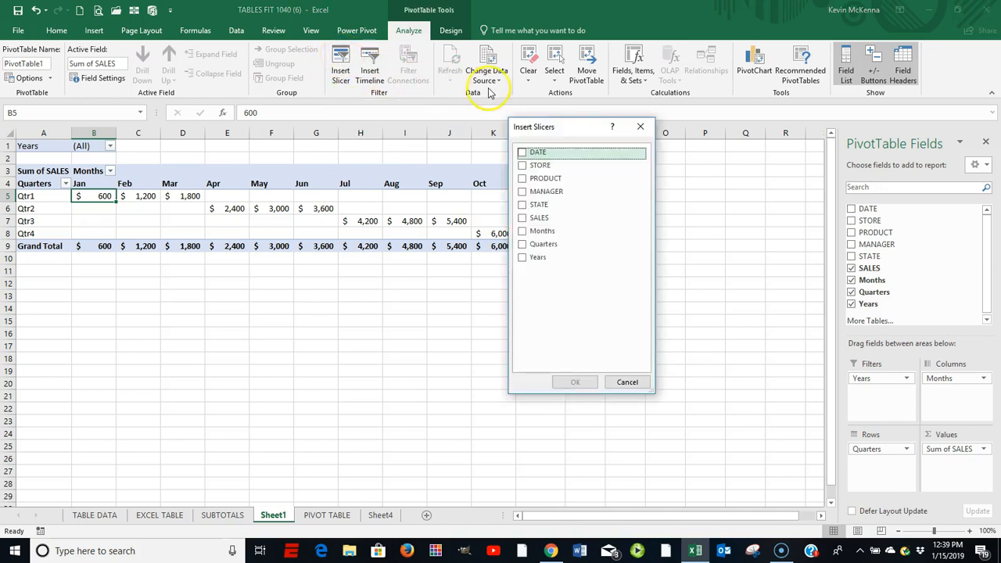
drag(568, 126, 654, 134)
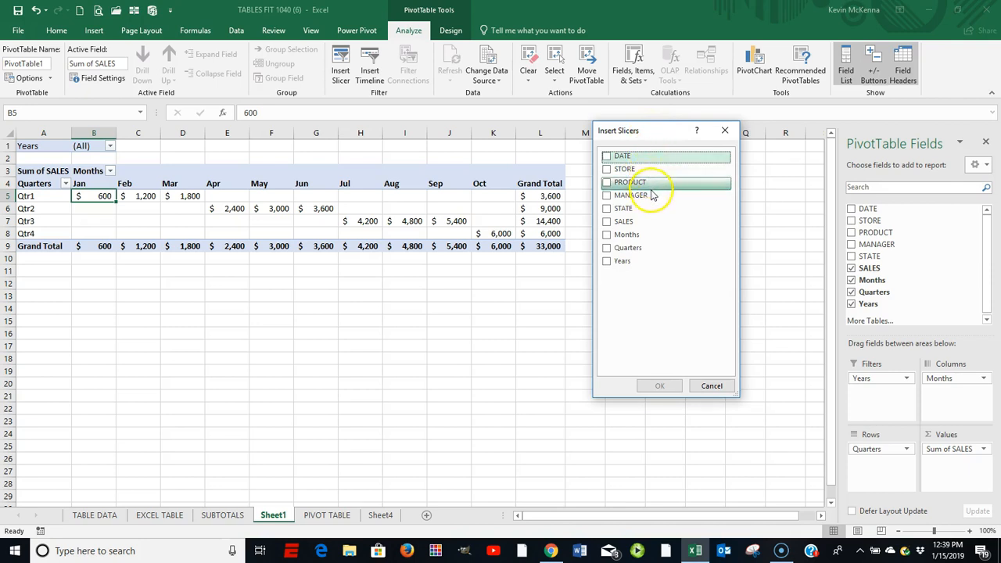
click(607, 196)
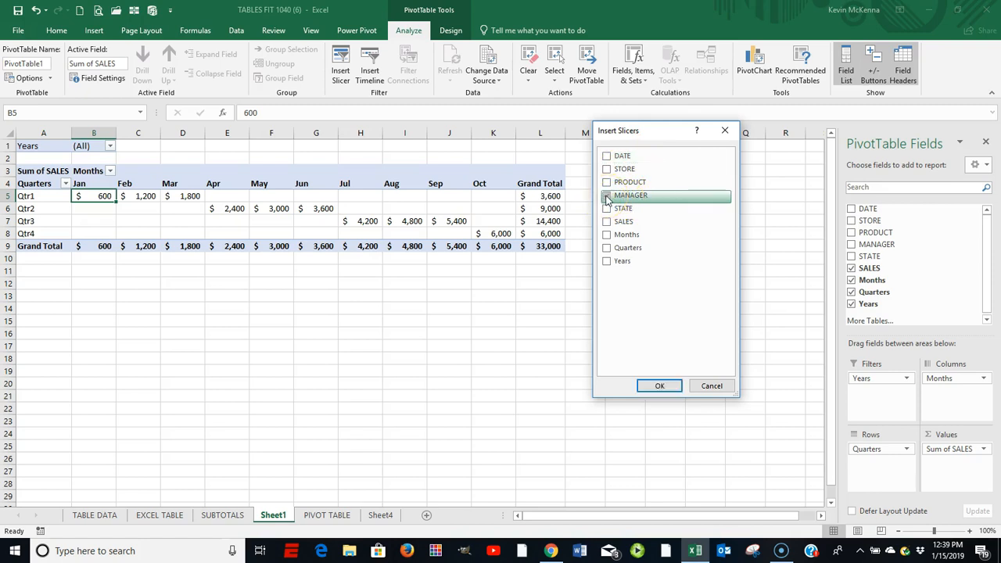
click(607, 249)
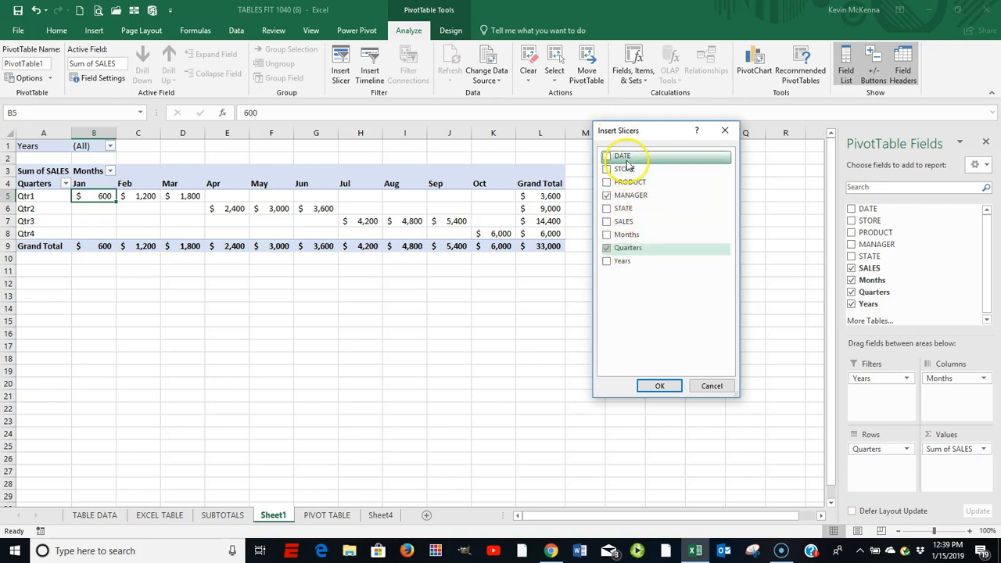
click(627, 200)
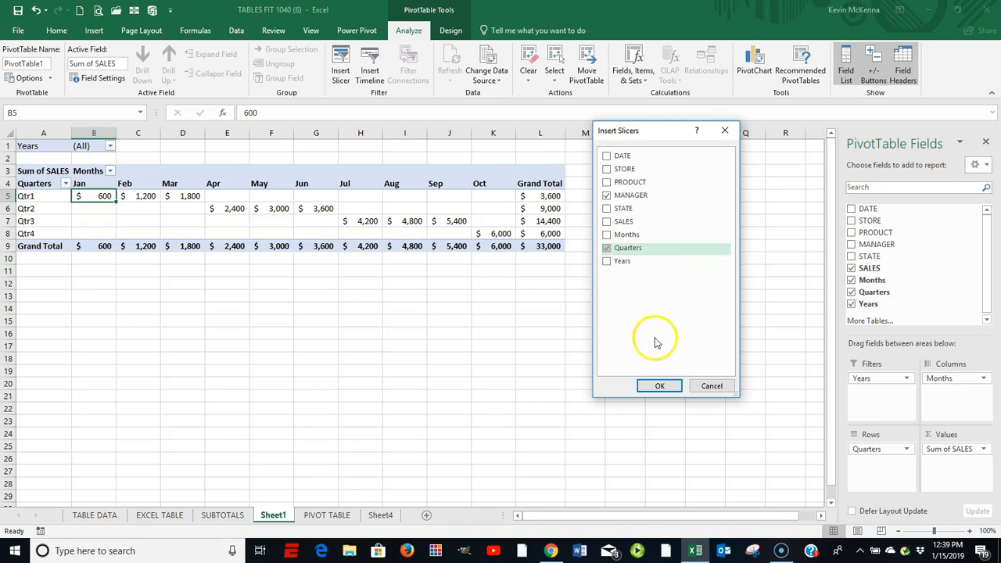
click(659, 386)
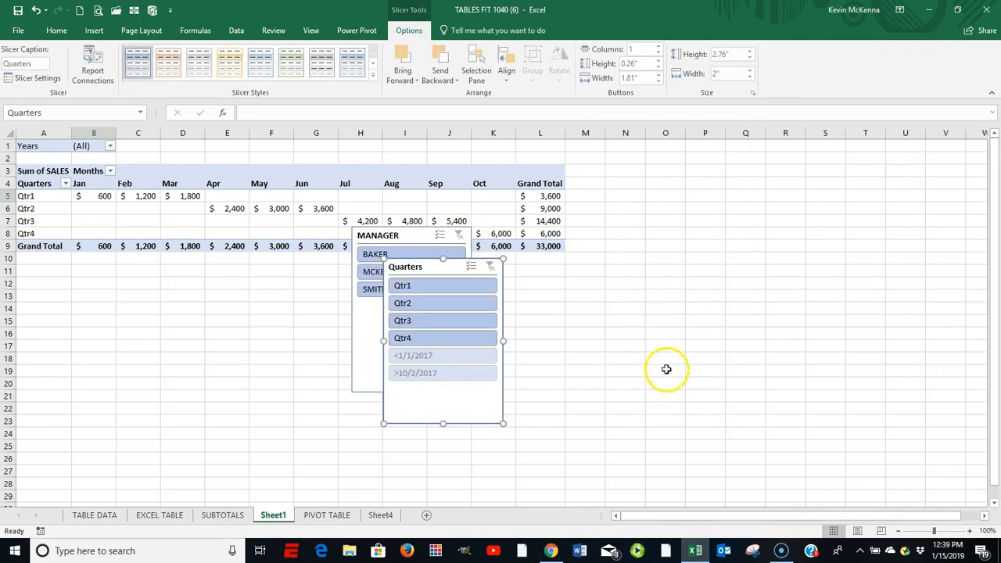
drag(436, 270, 848, 149)
drag(412, 236, 680, 151)
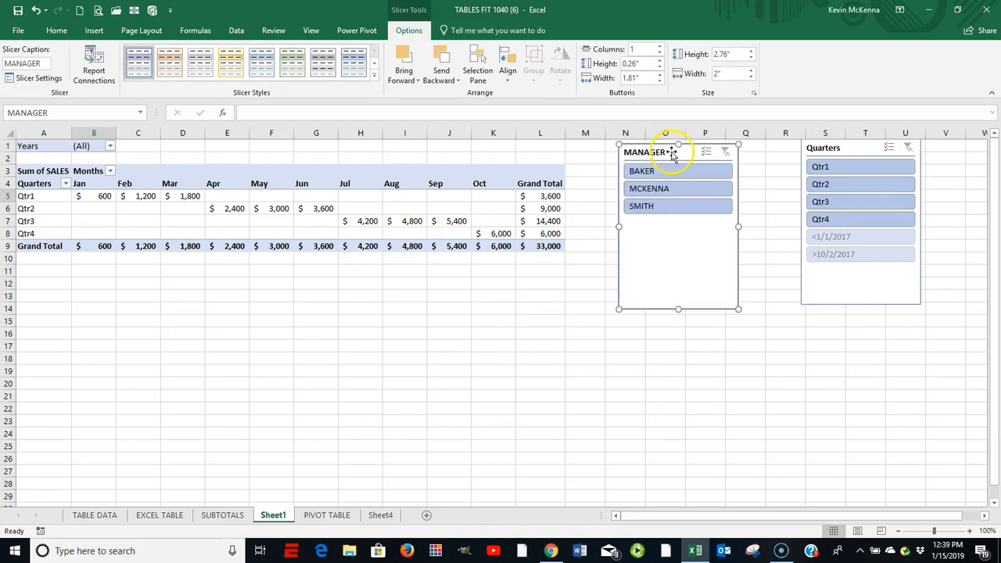
Step: Filter the PivotTable by Qtr1 and by Qtr2 with the Quarters slicer, clear the filter and shift the MANAGER slicer closer to it
click(823, 169)
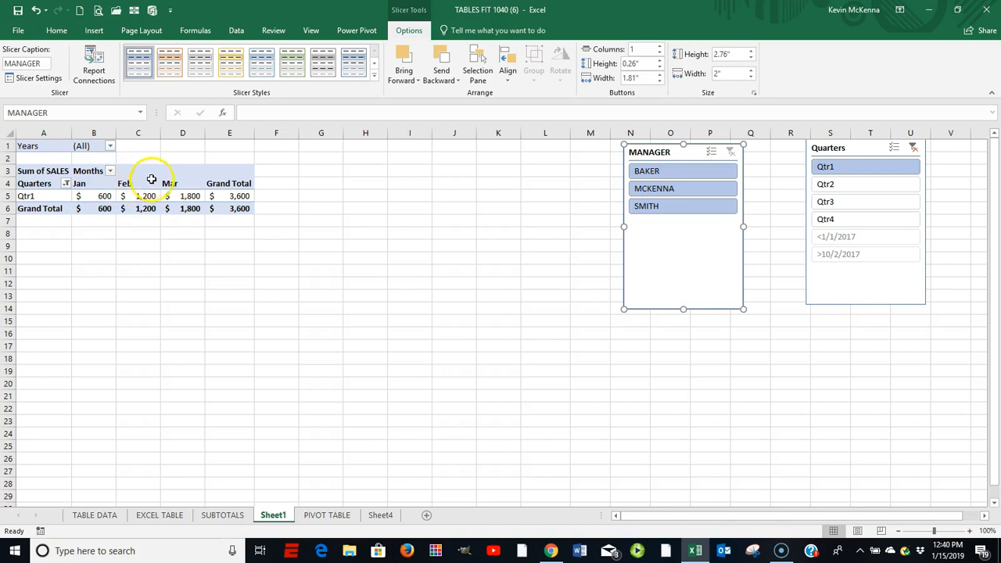
click(832, 188)
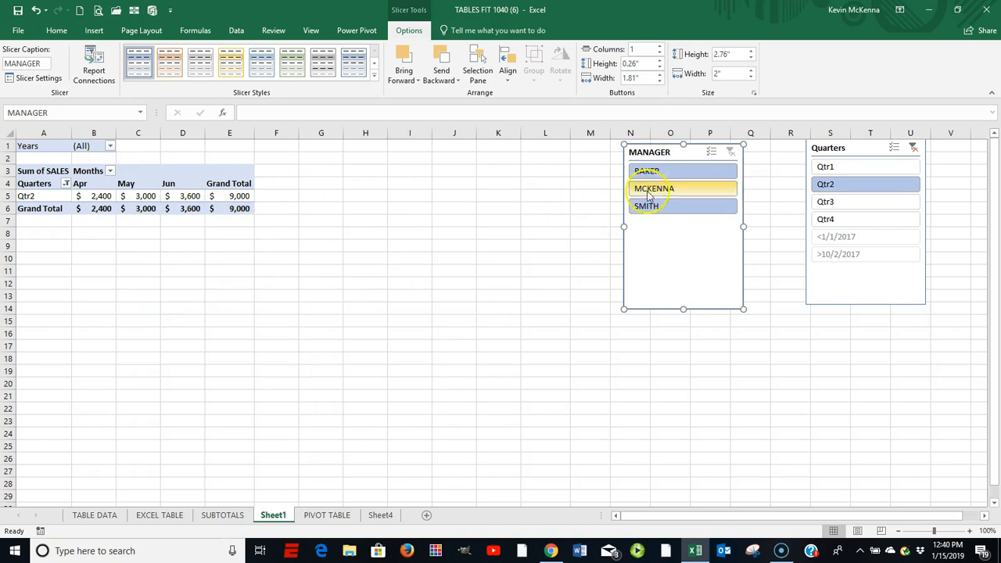
click(914, 149)
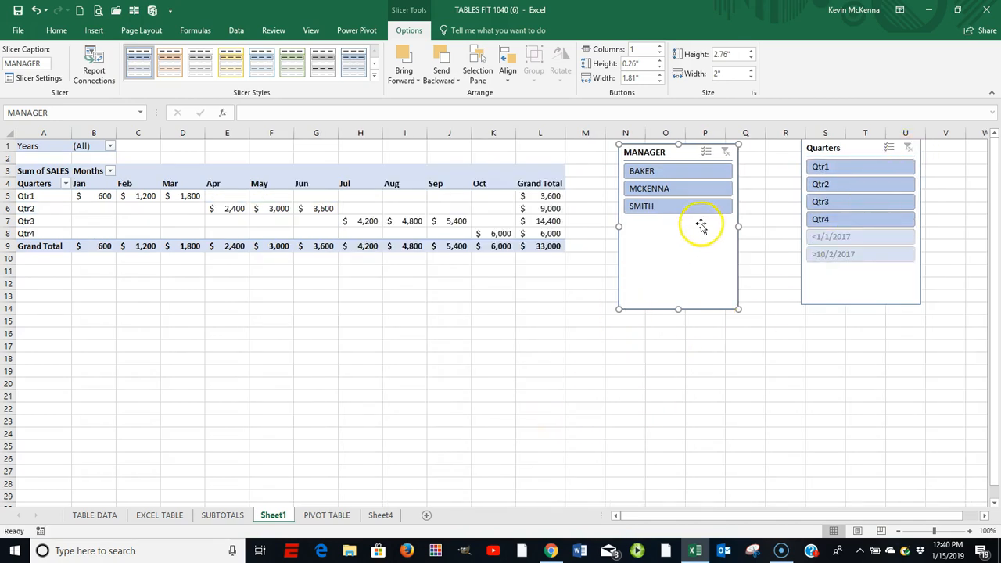
drag(683, 151, 718, 152)
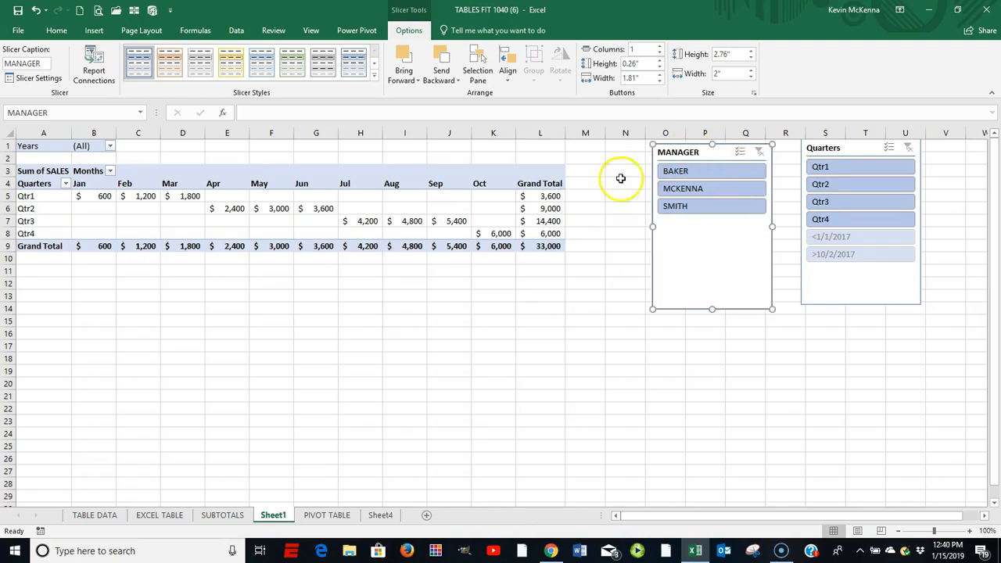
Step: Insert a Clustered Column PivotChart from the PivotTable, place it directly below the table and close the field list
click(138, 196)
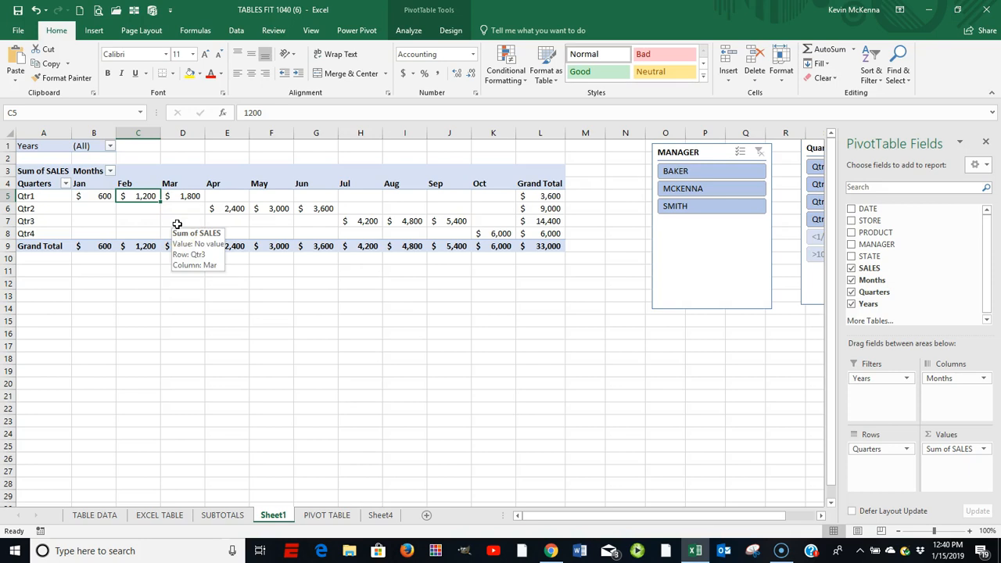
click(409, 31)
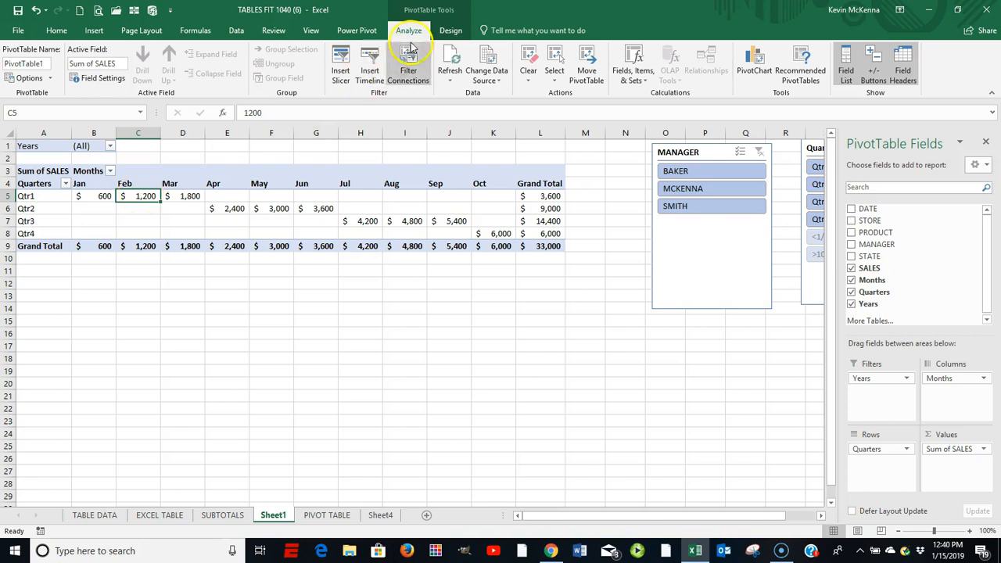
click(761, 58)
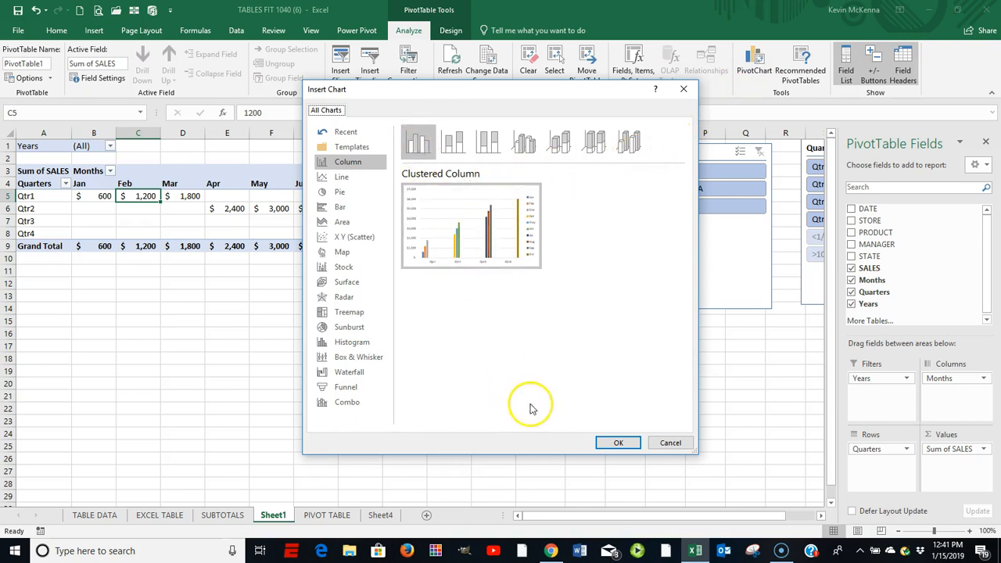
click(610, 443)
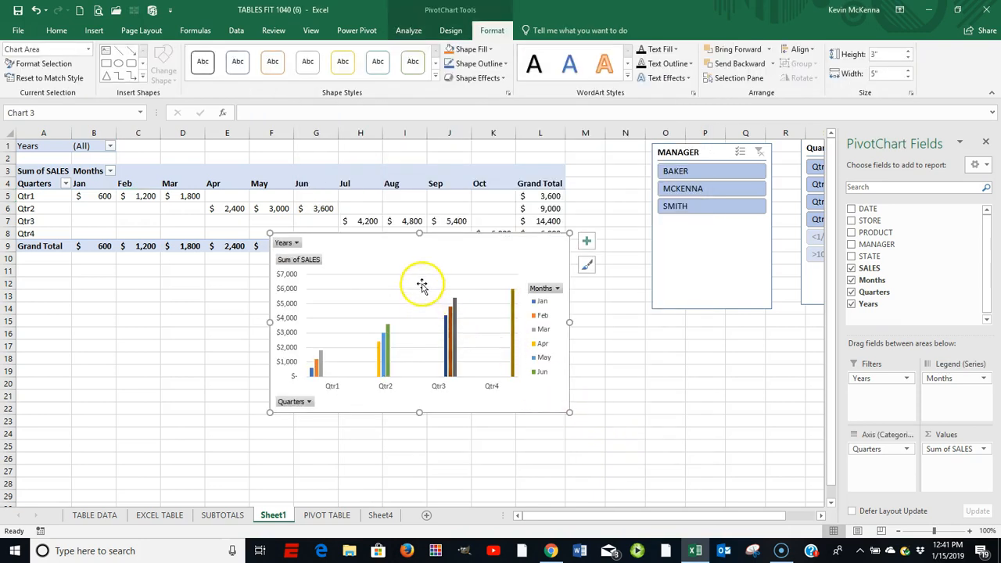
drag(425, 256, 186, 291)
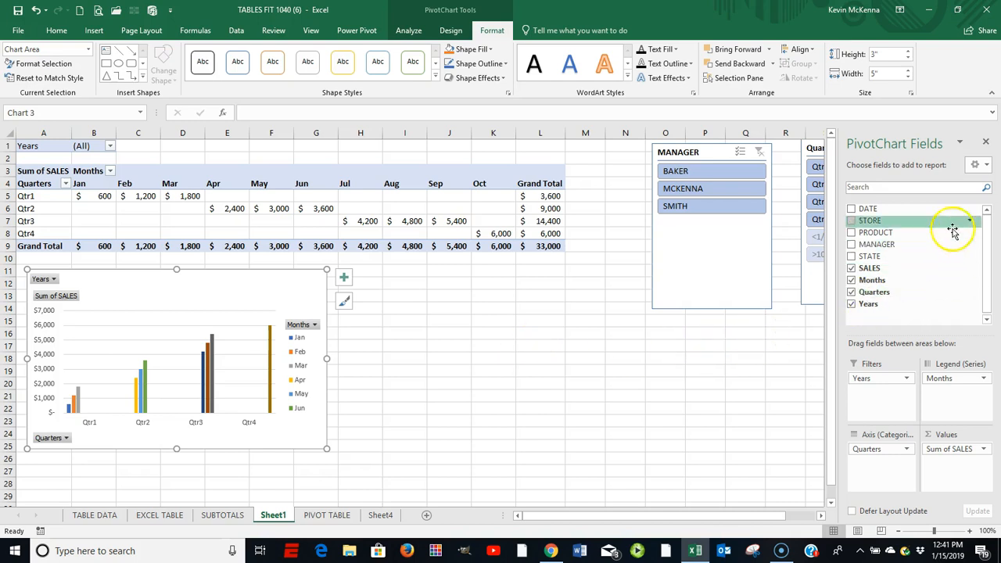
click(986, 146)
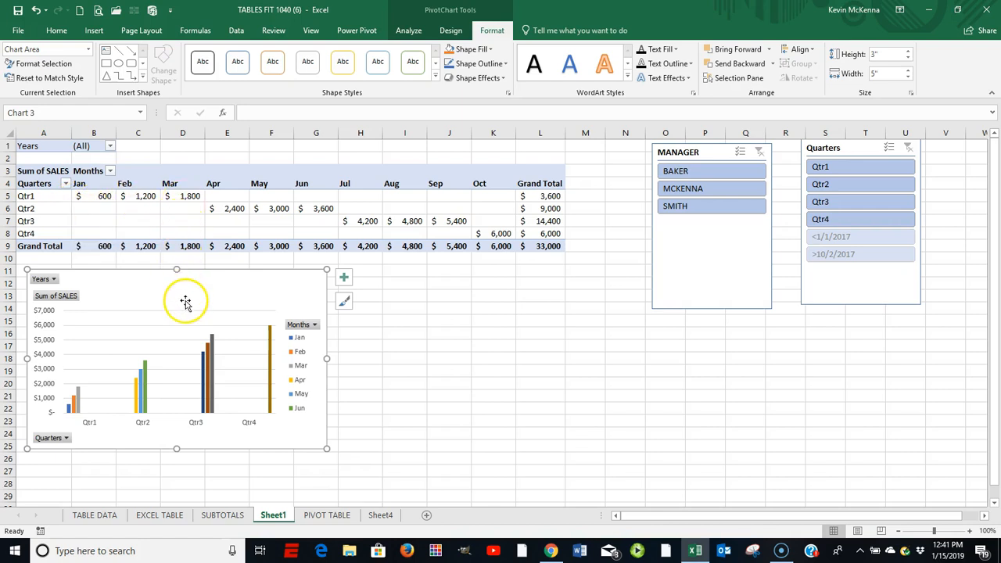
Step: Filter the PivotTable and PivotChart to Qtr2 and after that to Qtr3 with the Quarters slicer
click(833, 188)
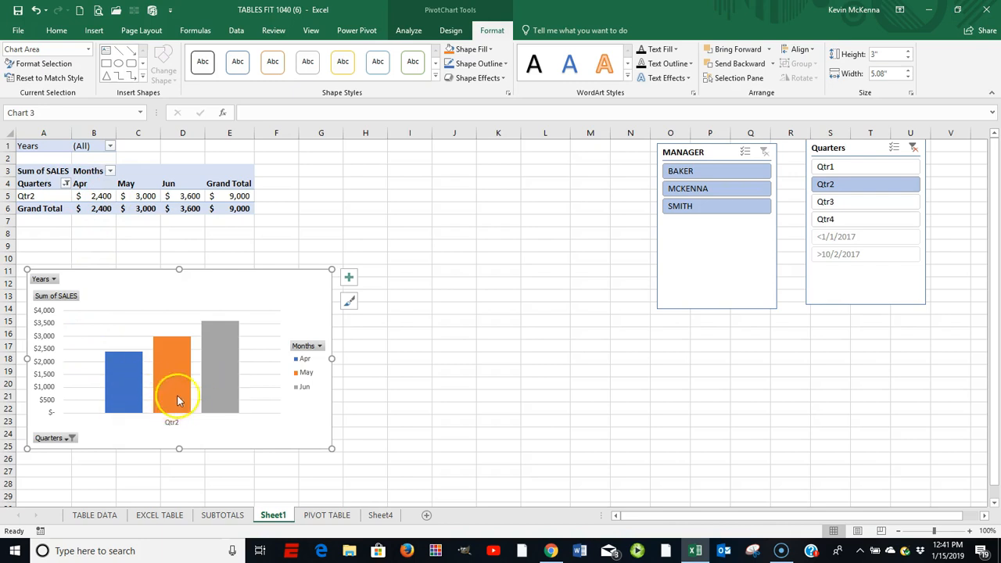
click(826, 202)
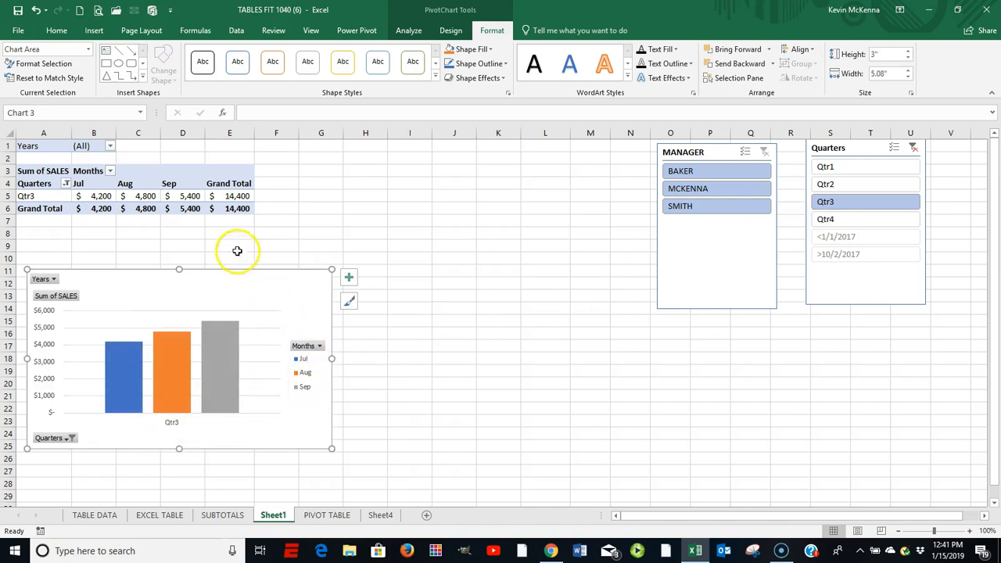
click(188, 196)
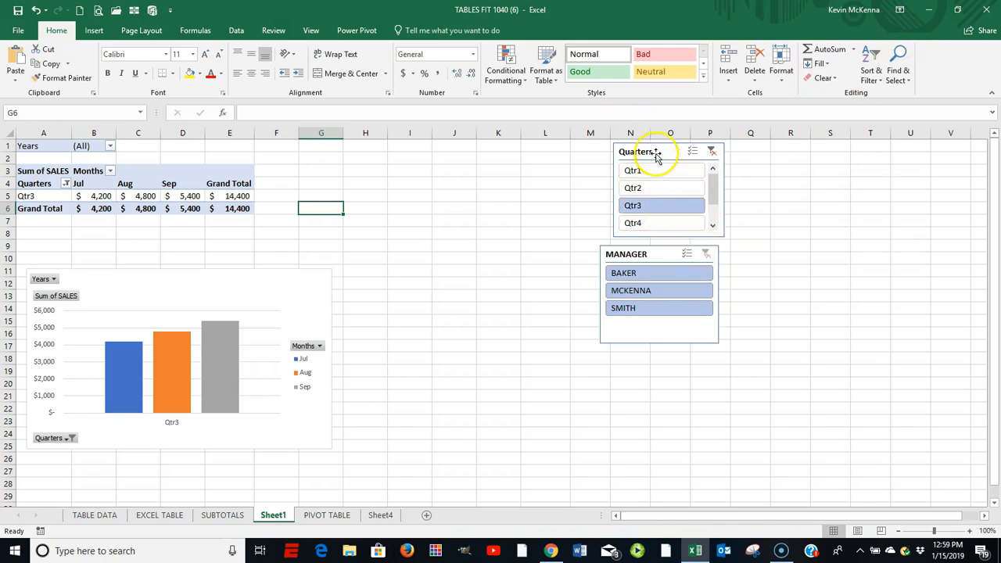
Step: Space the stacked Quarters and MANAGER slicers apart and shorten the MANAGER slicer to fit its entries
mouse_move(659, 152)
mouse_down()
mouse_move(541, 158)
mouse_move(675, 159)
mouse_move(644, 153)
mouse_up()
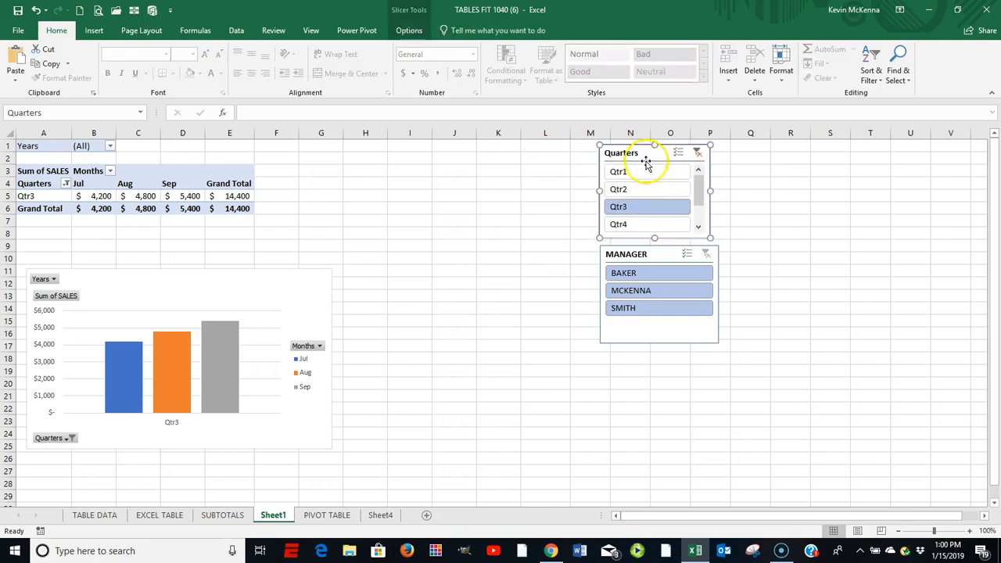
click(659, 255)
mouse_move(659, 254)
mouse_down()
mouse_move(646, 250)
mouse_move(670, 252)
mouse_move(664, 268)
mouse_up()
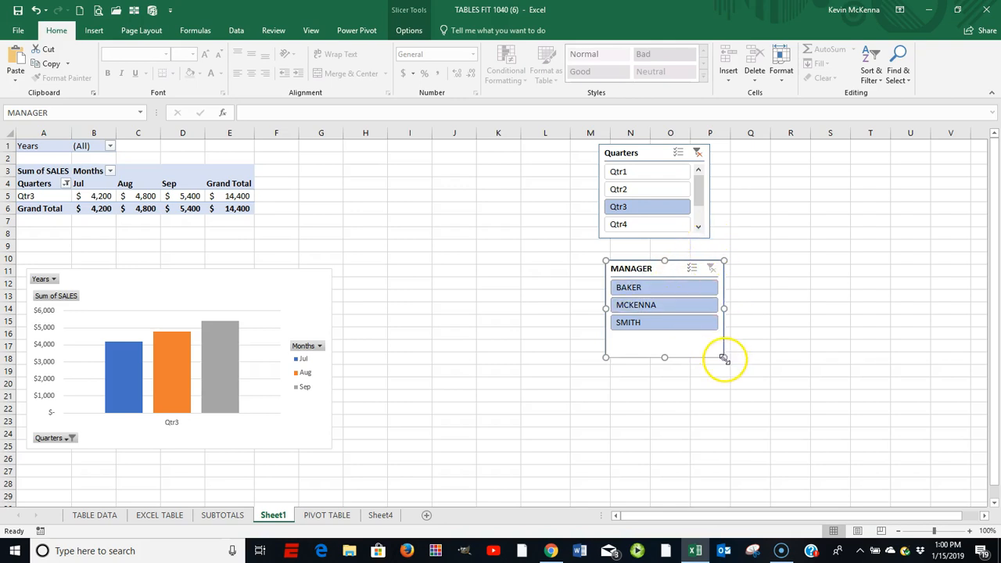
drag(723, 358, 719, 341)
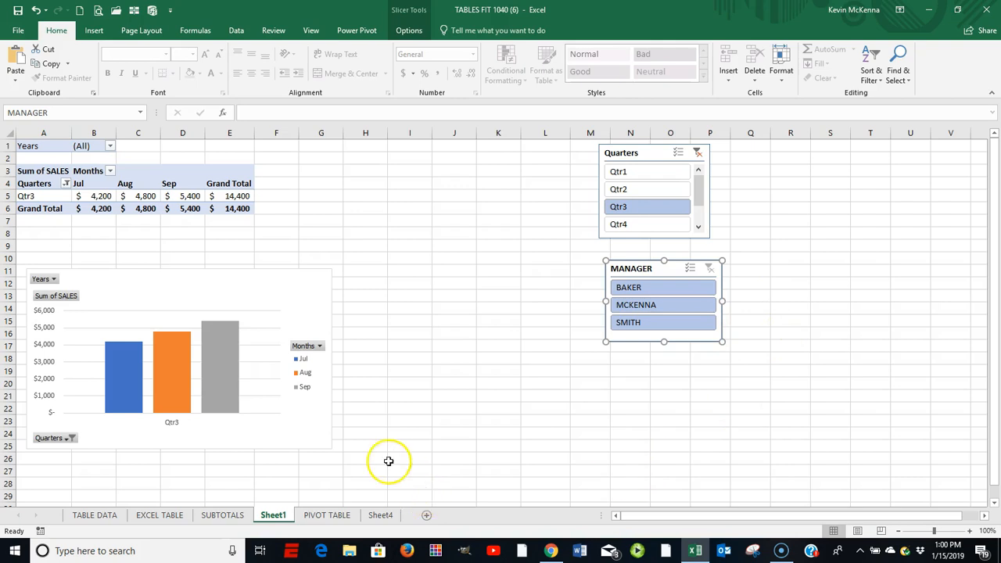
Step: Clear the Quarters slicer filter and replace Quarters with Months in the PivotTable's rows, leaving the columns empty
click(698, 153)
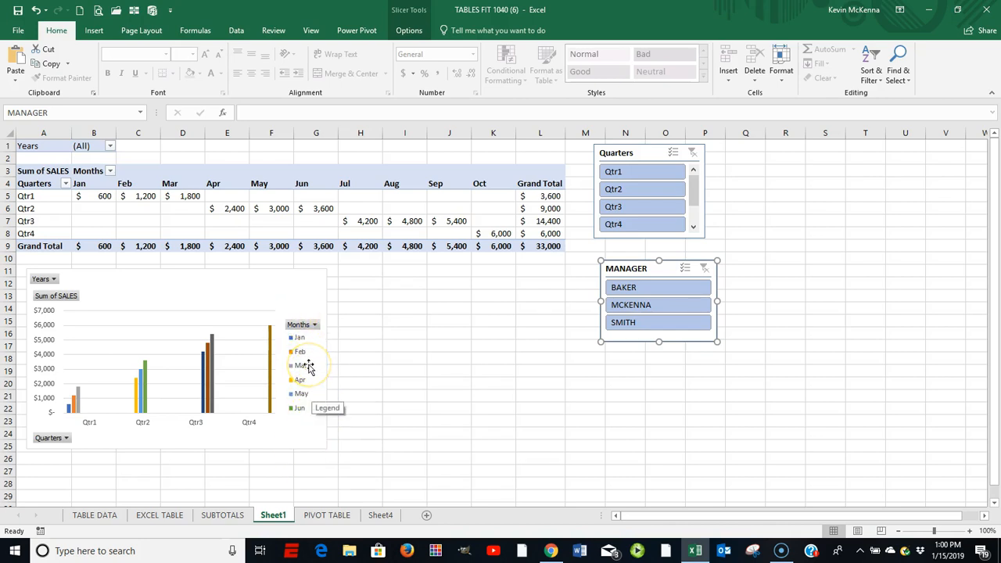
click(188, 196)
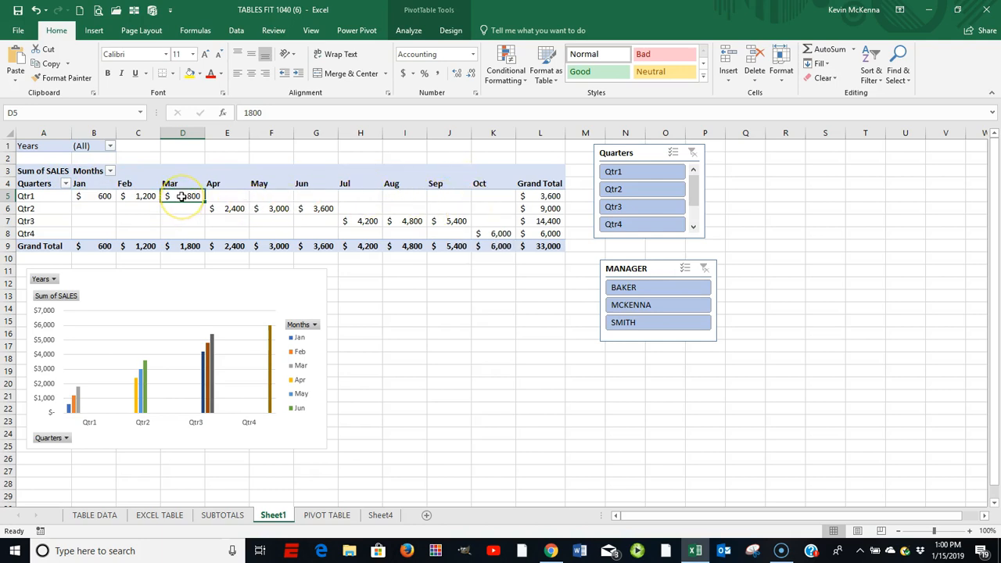
click(408, 33)
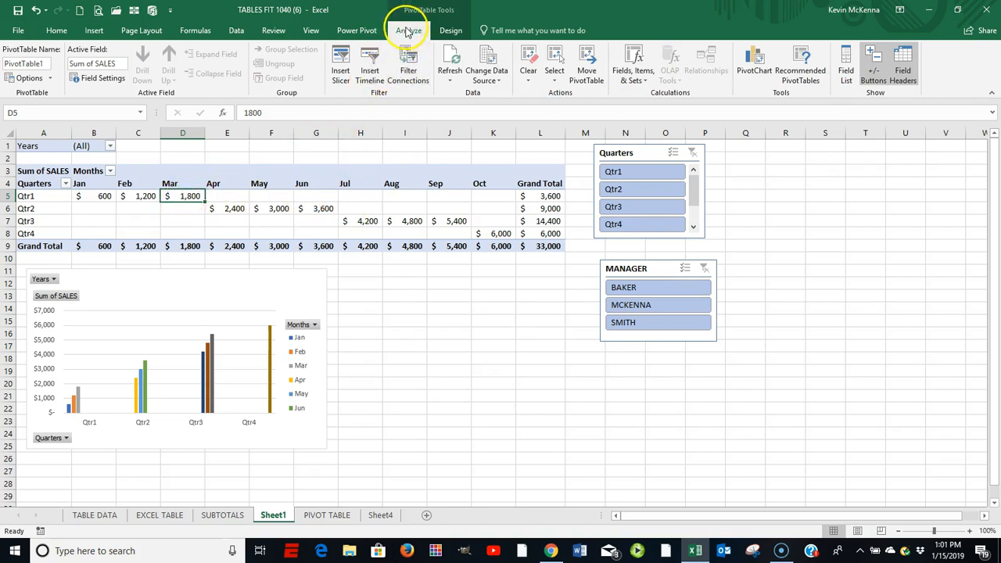
click(846, 56)
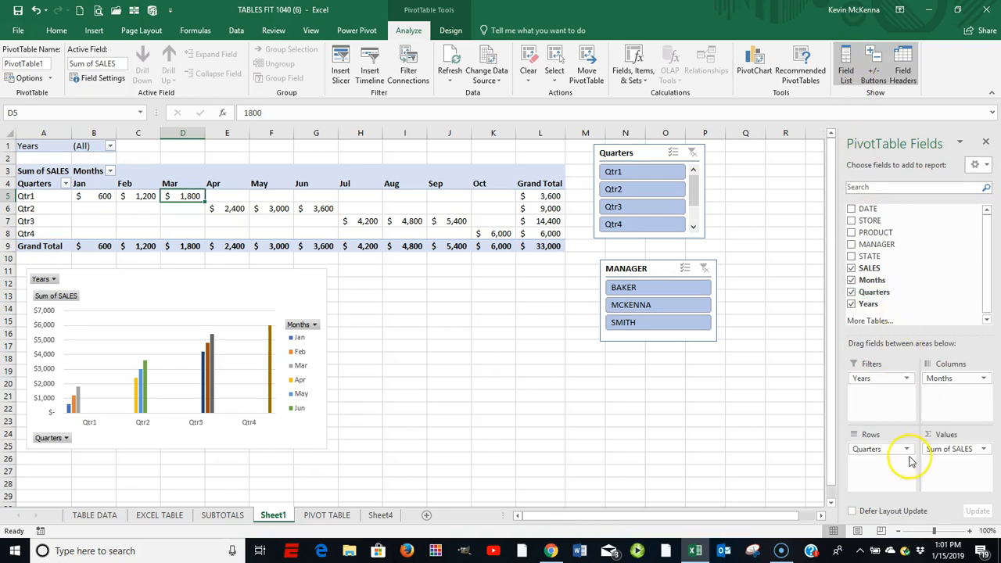
drag(875, 451, 774, 444)
drag(941, 381, 875, 461)
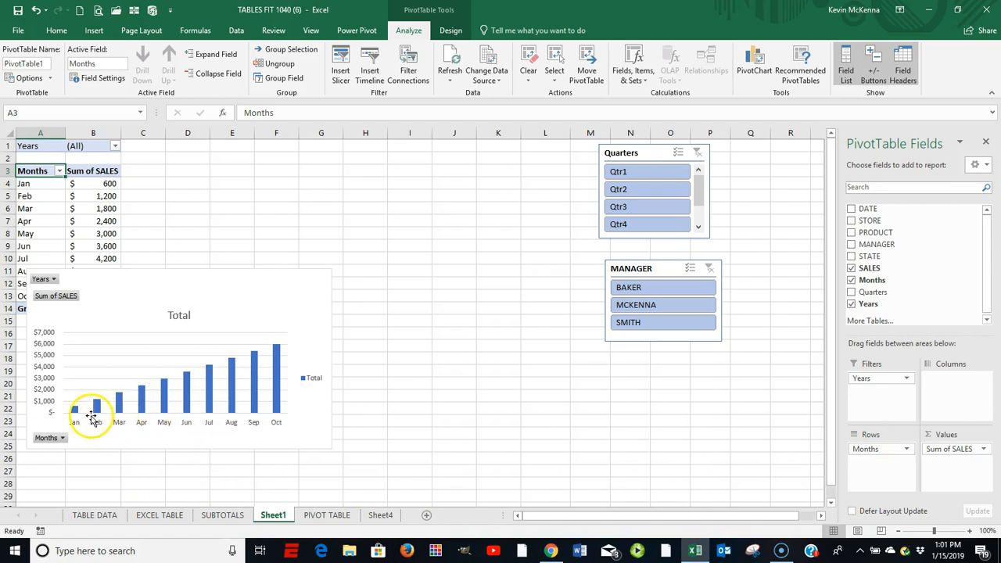
Step: Add MANAGER as the PivotChart's legend series and move the chart clear of the data to below the PivotTable
drag(237, 283, 386, 180)
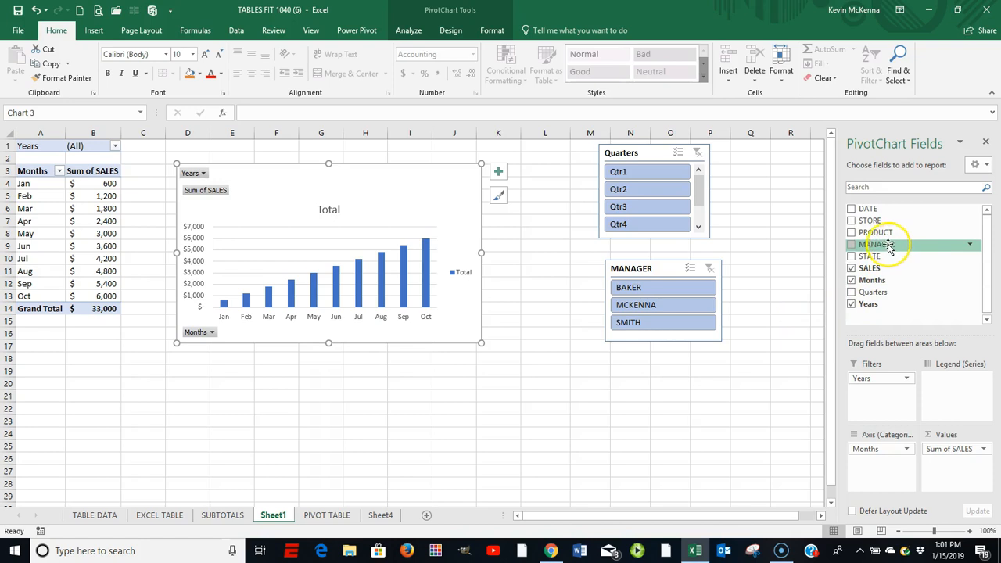
drag(873, 247, 955, 388)
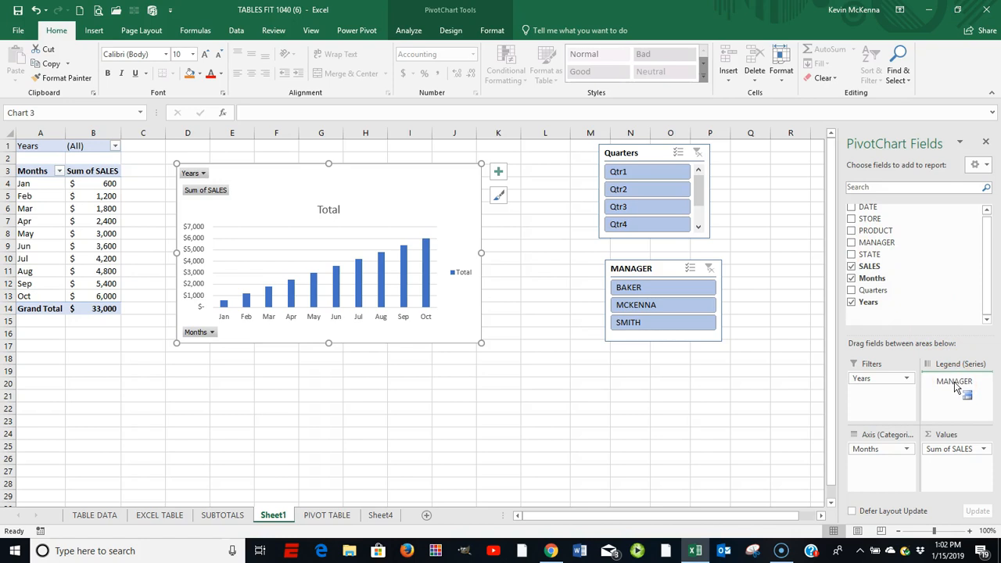
drag(954, 387, 955, 385)
drag(414, 177, 346, 353)
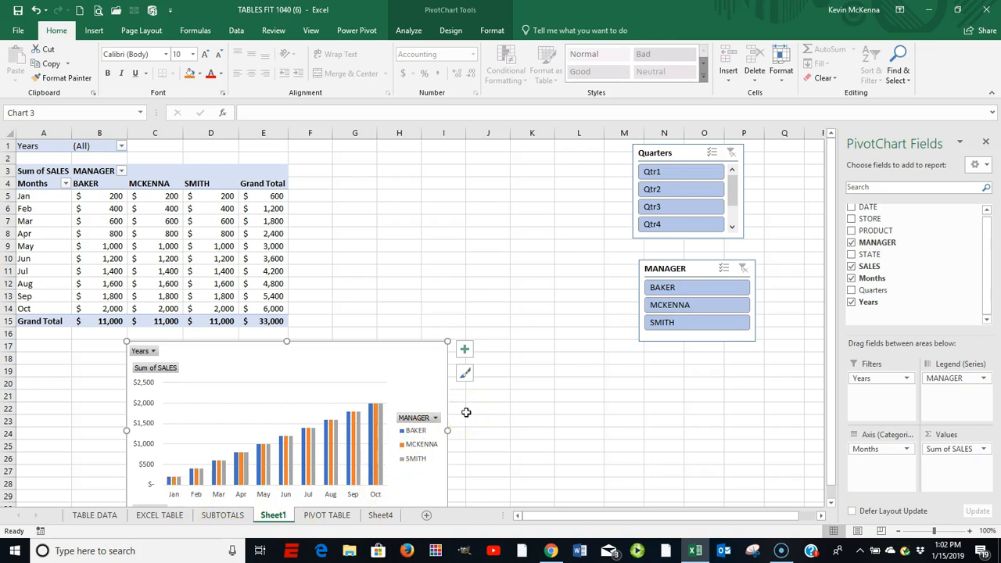
Step: Move the PivotChart beside the PivotTable and use the slicers to filter by the first manager, then by the second manager's Qtr1 sales
click(681, 289)
drag(409, 383, 510, 204)
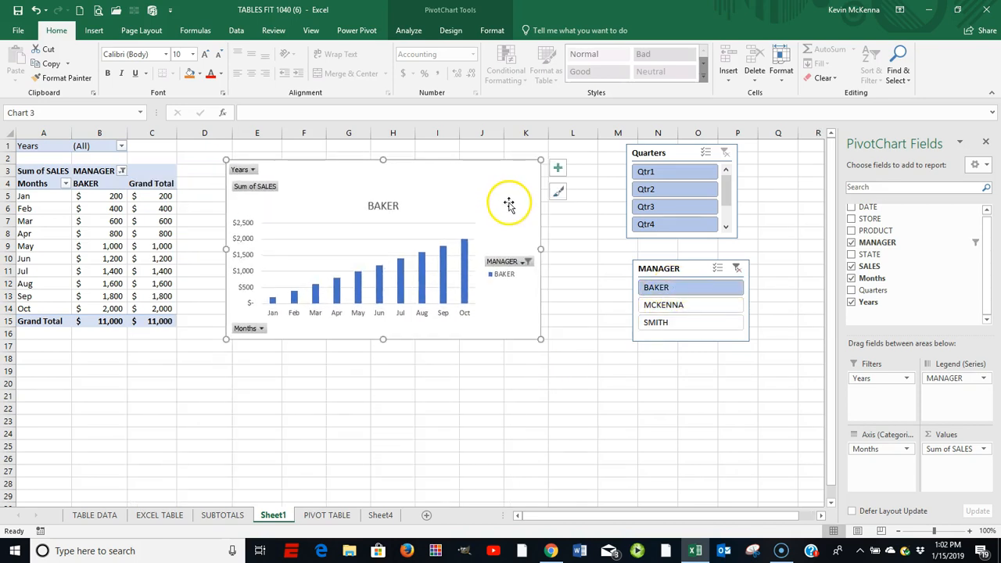
click(657, 310)
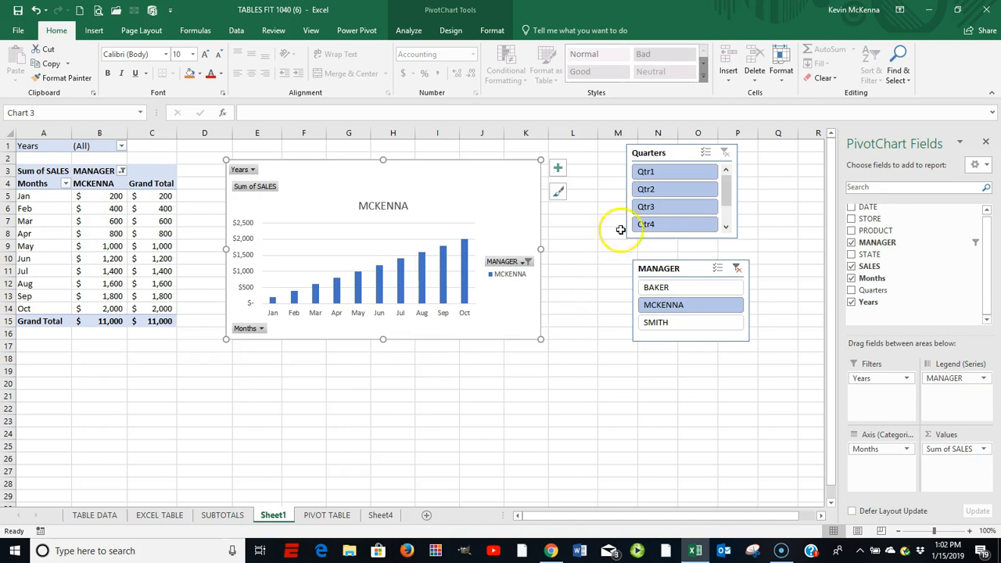
click(647, 173)
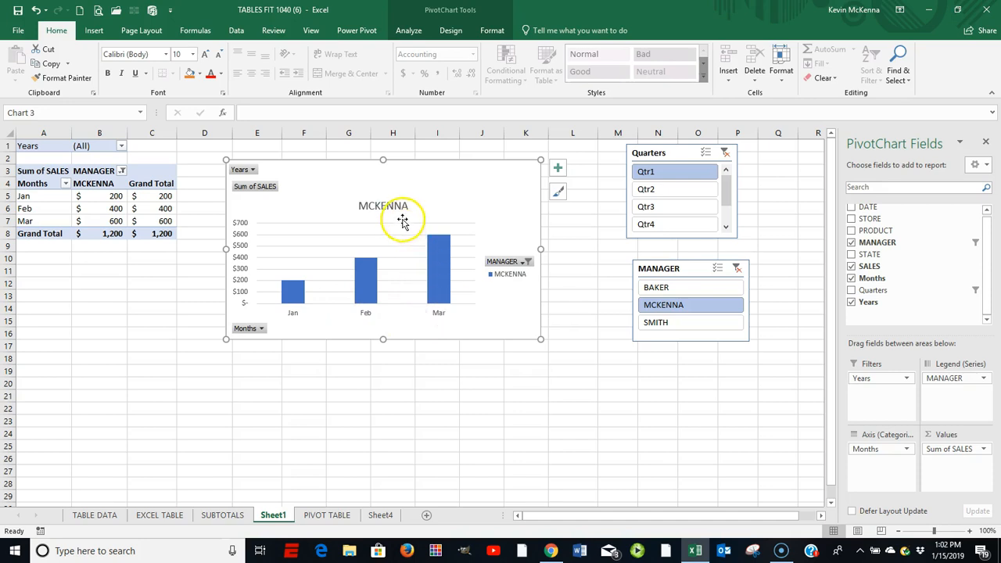
Step: Switch the MANAGER slicer through the first, second and third managers, and set the Quarters slicer to Qtr2
click(660, 291)
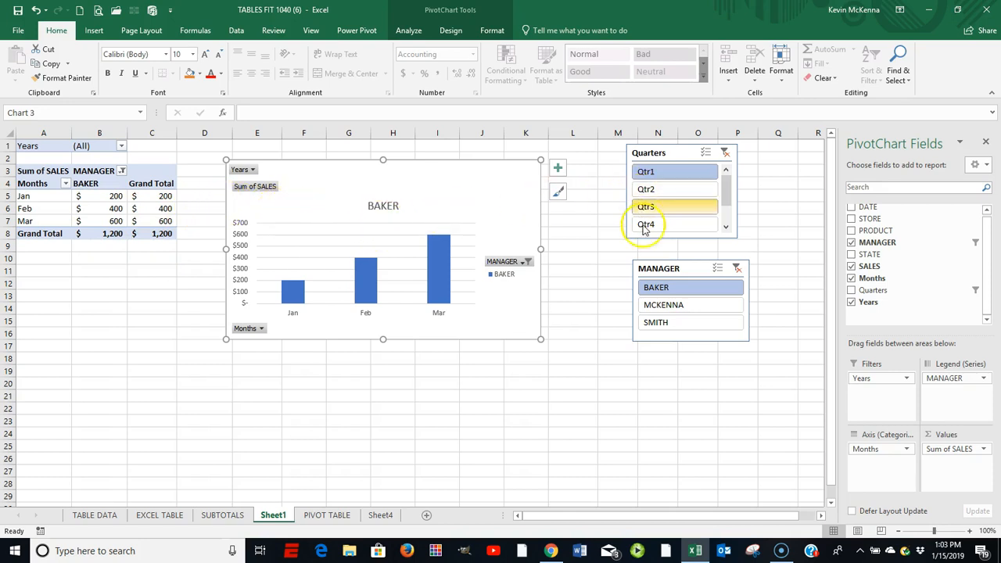
click(674, 307)
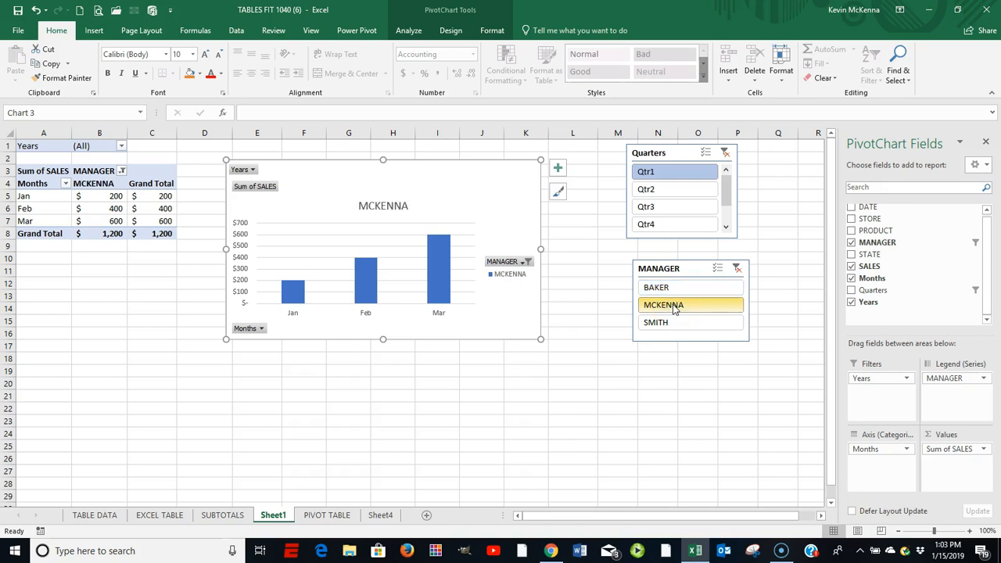
click(670, 309)
click(670, 325)
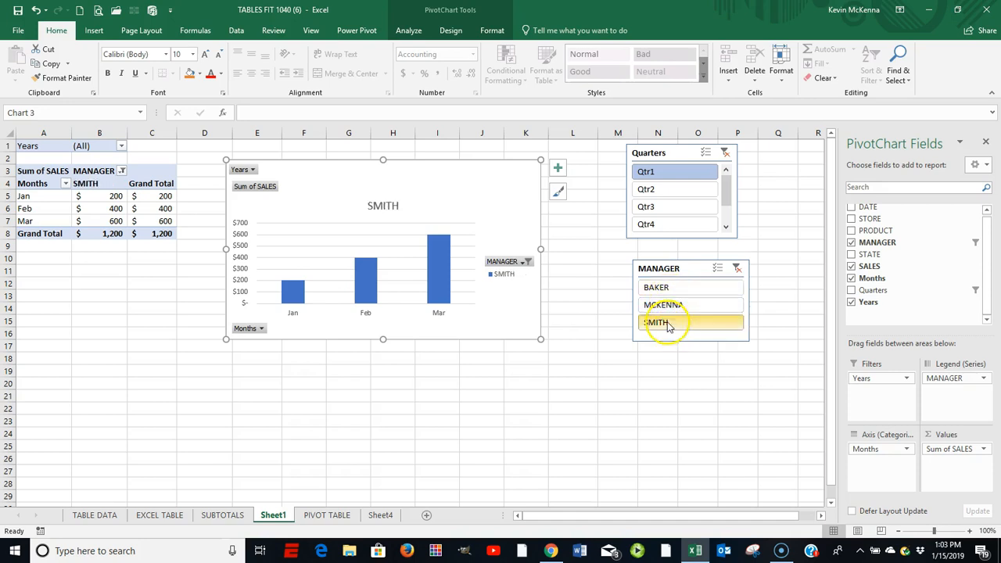
click(655, 191)
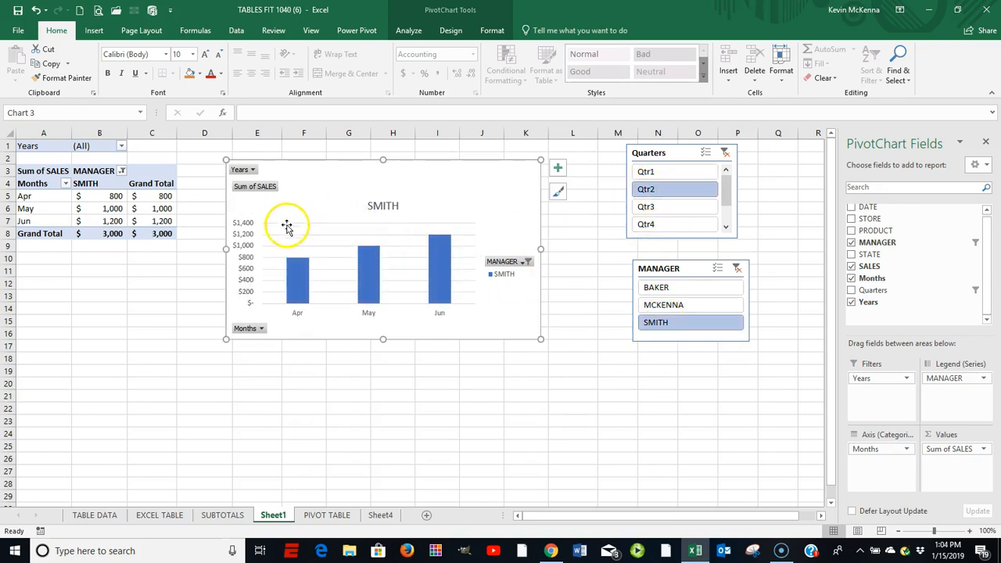